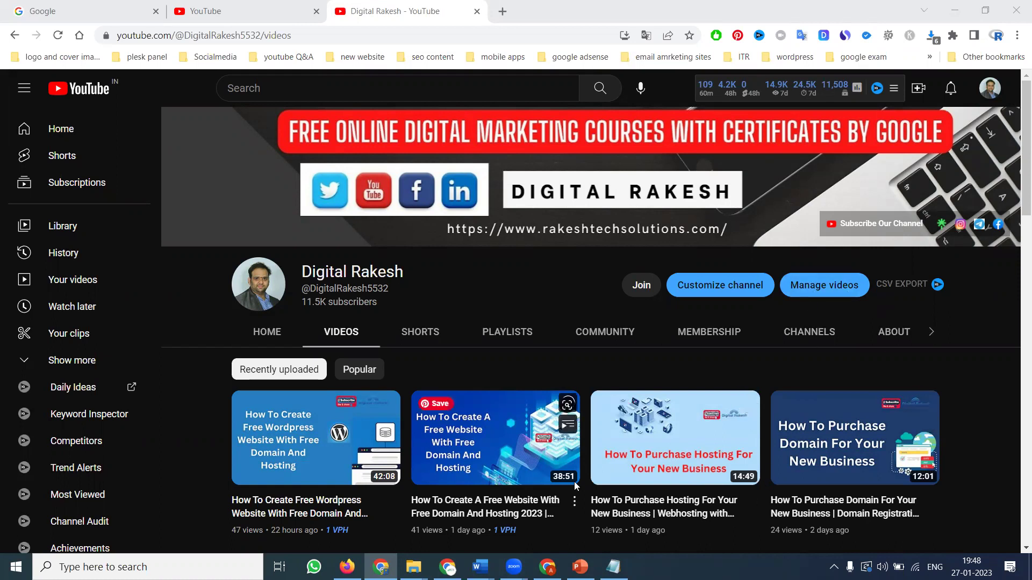
Step: Bring up the Chrome window's Laptop Repair Services tab for ashokacomputersolutions.com
{"action": "left_click", "coordinate": [449, 566]}
{"action": "left_click", "coordinate": [233, 10]}
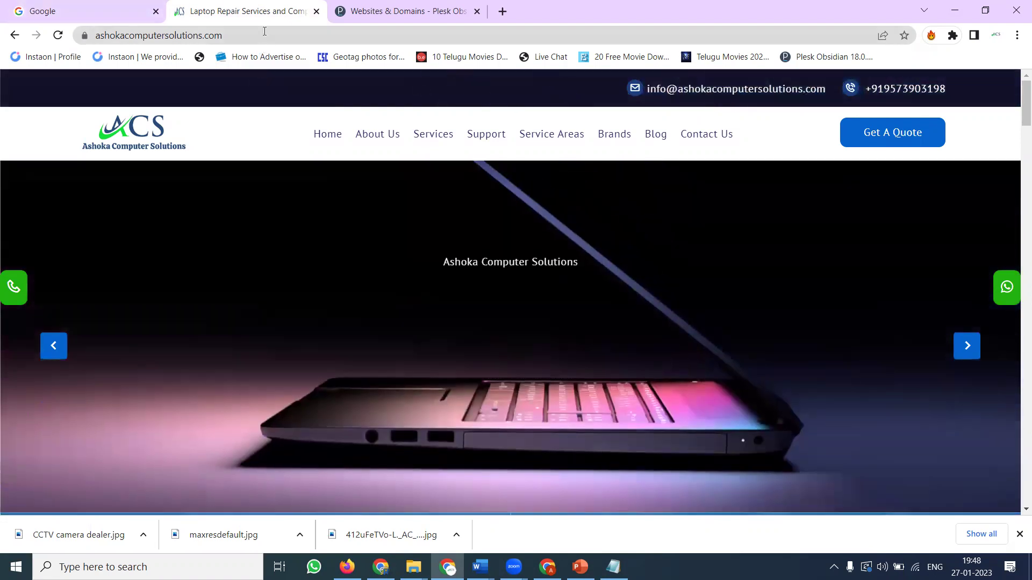
{"action": "left_click", "coordinate": [264, 34]}
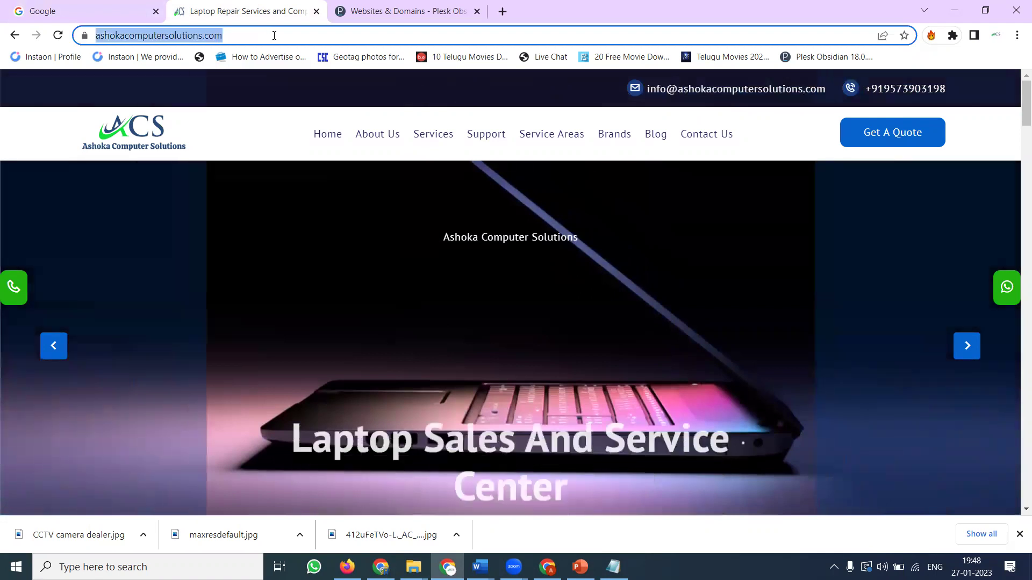
{"action": "type", "text": "/rob"}
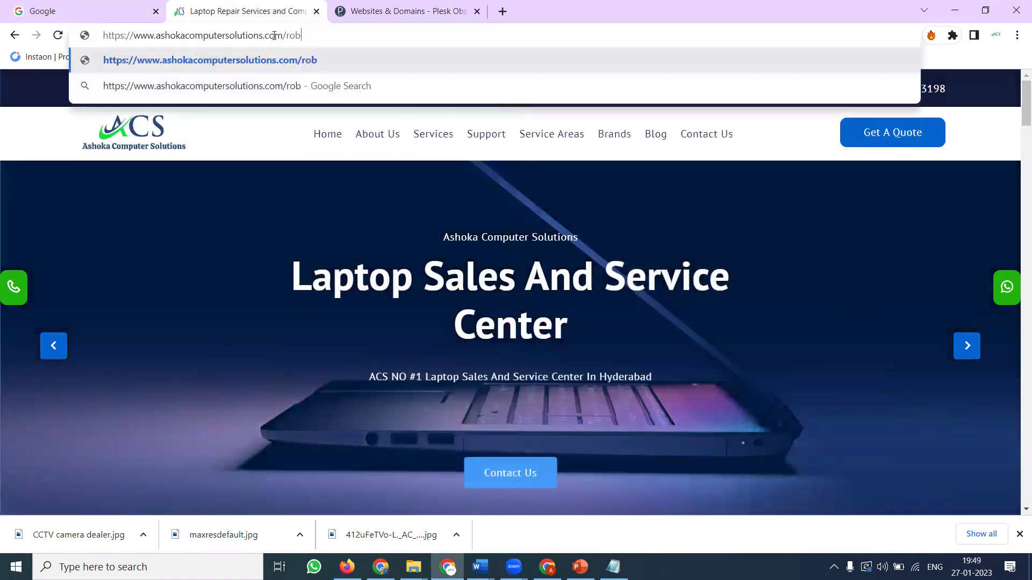
{"action": "type", "text": "ots.txt"}
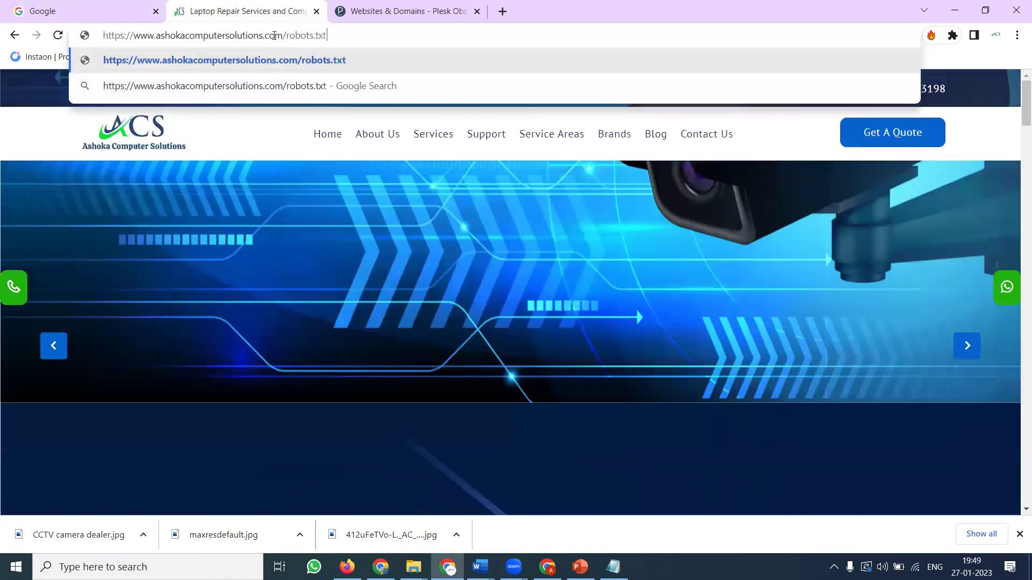
{"action": "key", "text": "Return"}
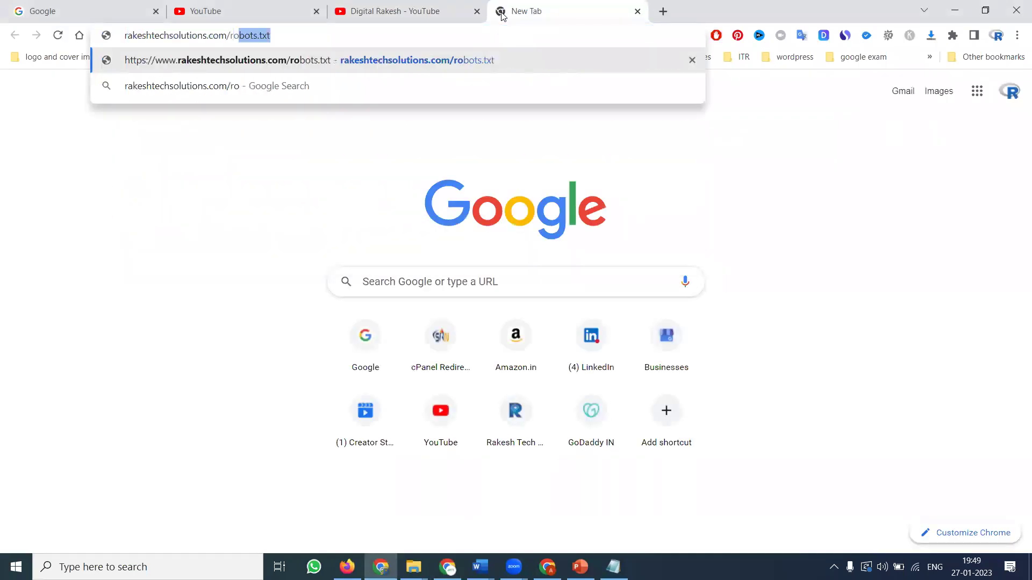
{"action": "type", "text": "bots.txt"}
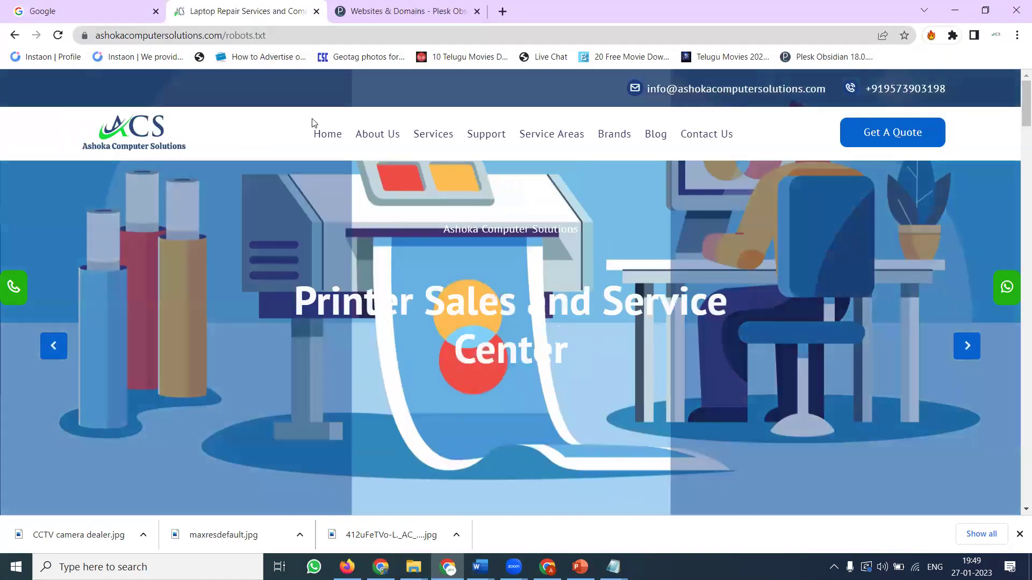
{"action": "left_click", "coordinate": [260, 35]}
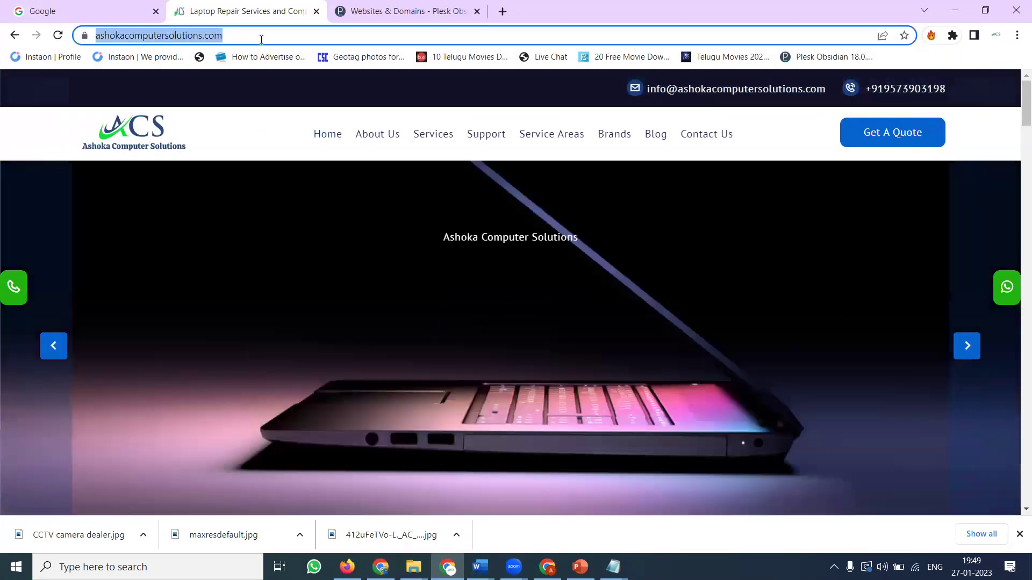
{"action": "key", "text": "alt+Tab"}
{"action": "key", "text": "alt+Tab"}
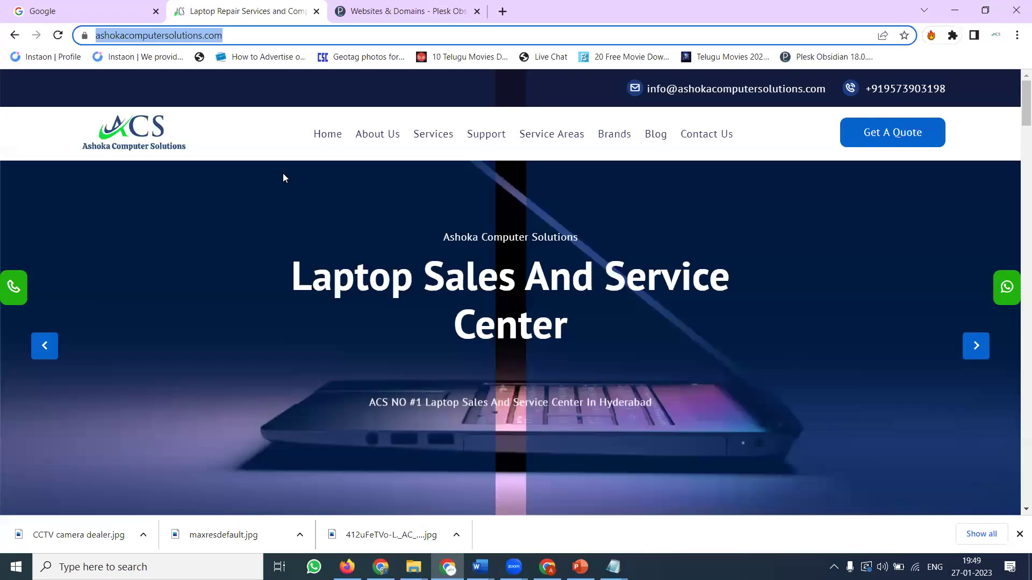
{"action": "key", "text": "alt+Tab"}
{"action": "key", "text": "alt+Tab"}
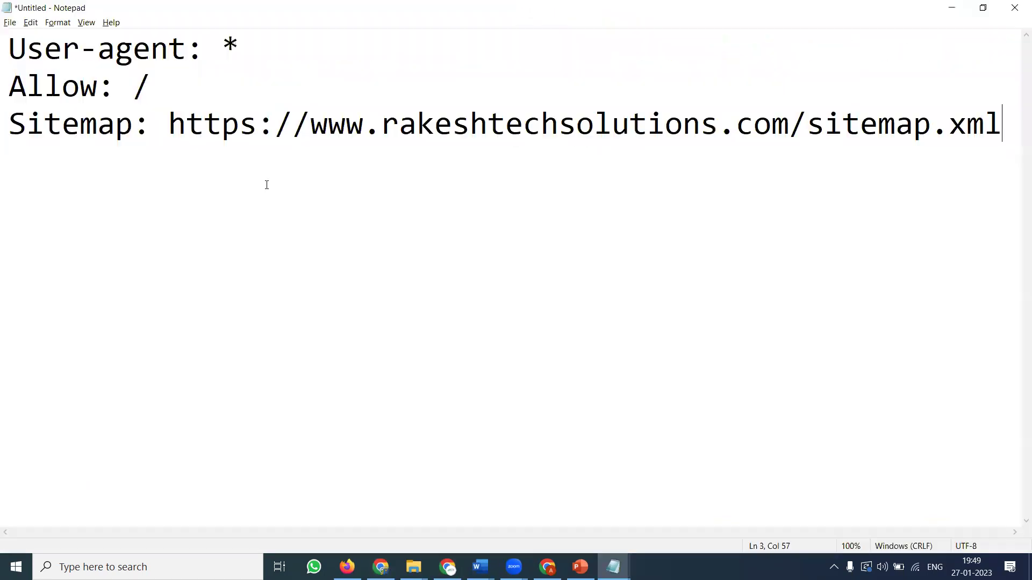
{"action": "left_click_drag", "start_coordinate": [169, 122], "coordinate": [786, 123]}
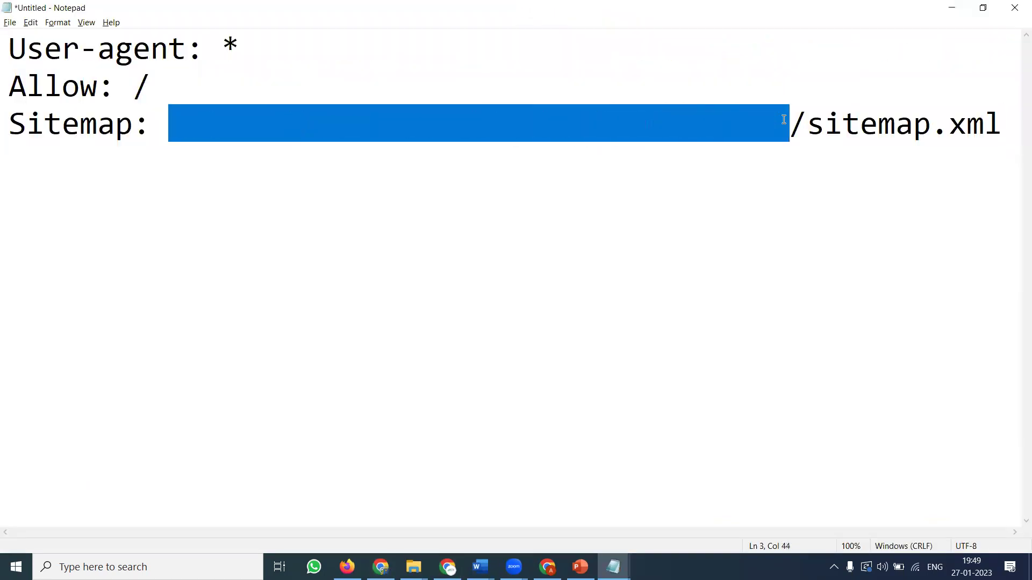
{"action": "key", "text": "ctrl+v"}
{"action": "key", "text": "BackSpace"}
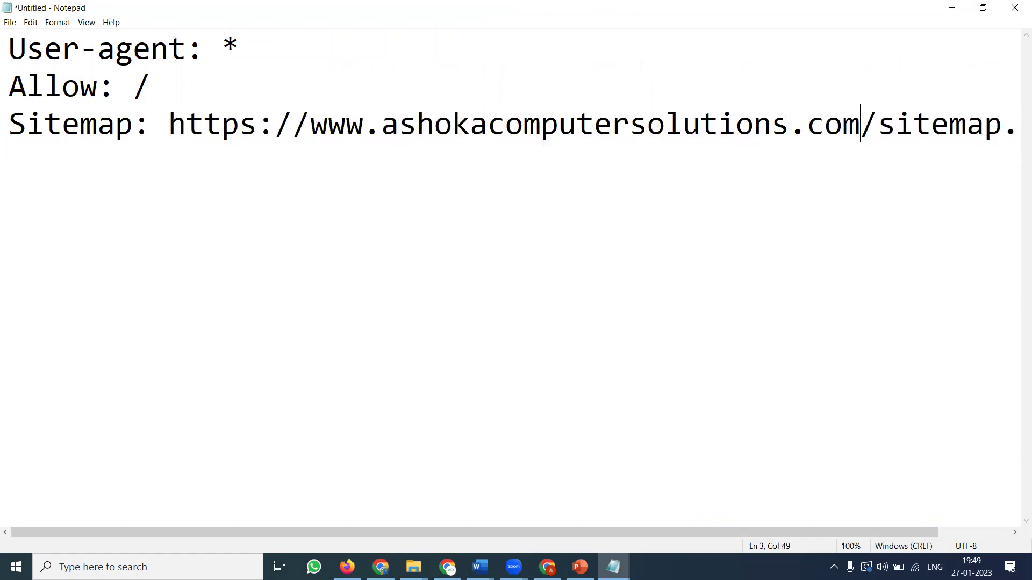
Step: Save the text as 'robots' in the cctvcamerainstallationservices folder on Projects
{"action": "left_click", "coordinate": [10, 22]}
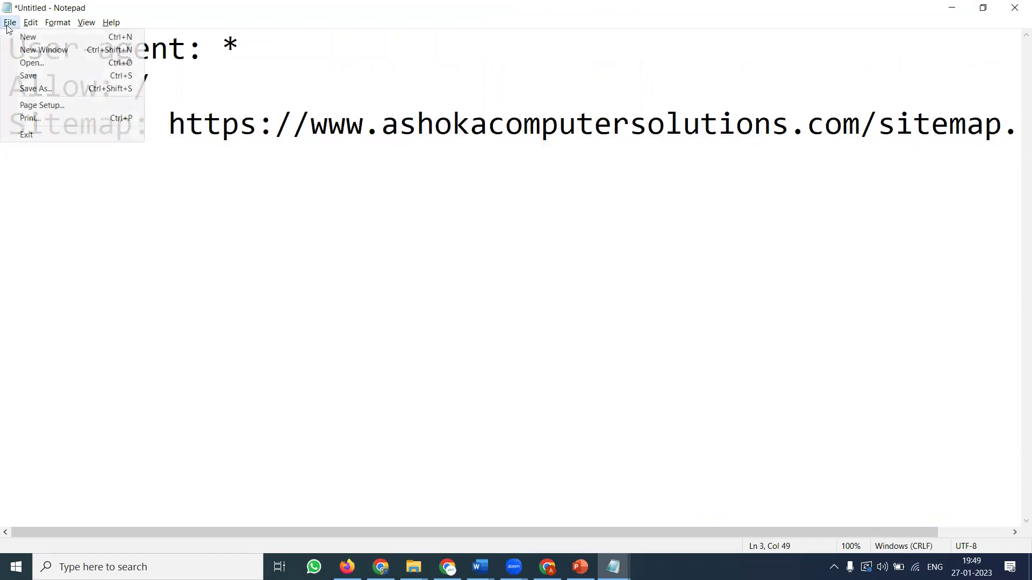
{"action": "left_click", "coordinate": [12, 87]}
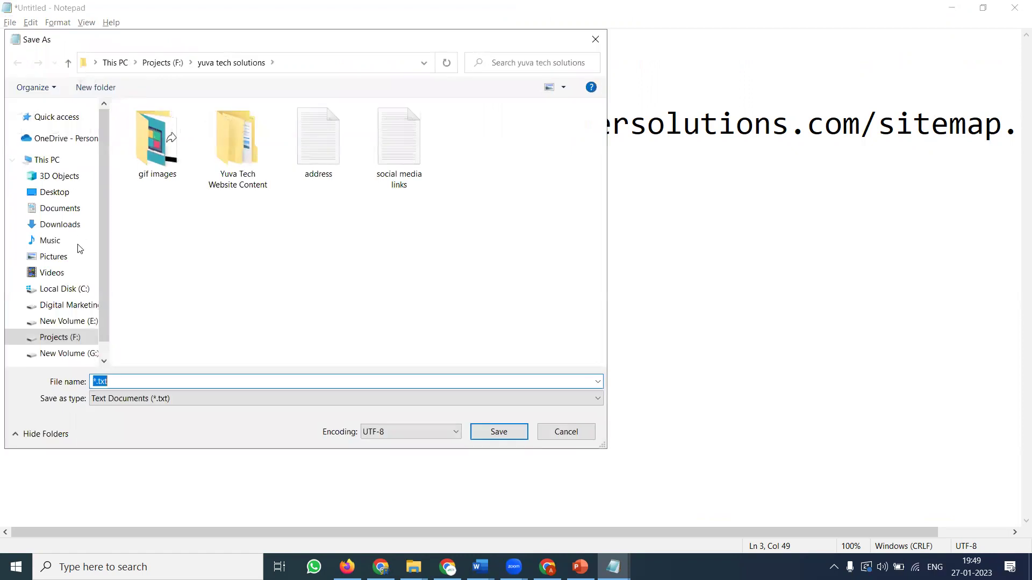
{"action": "left_click", "coordinate": [162, 62]}
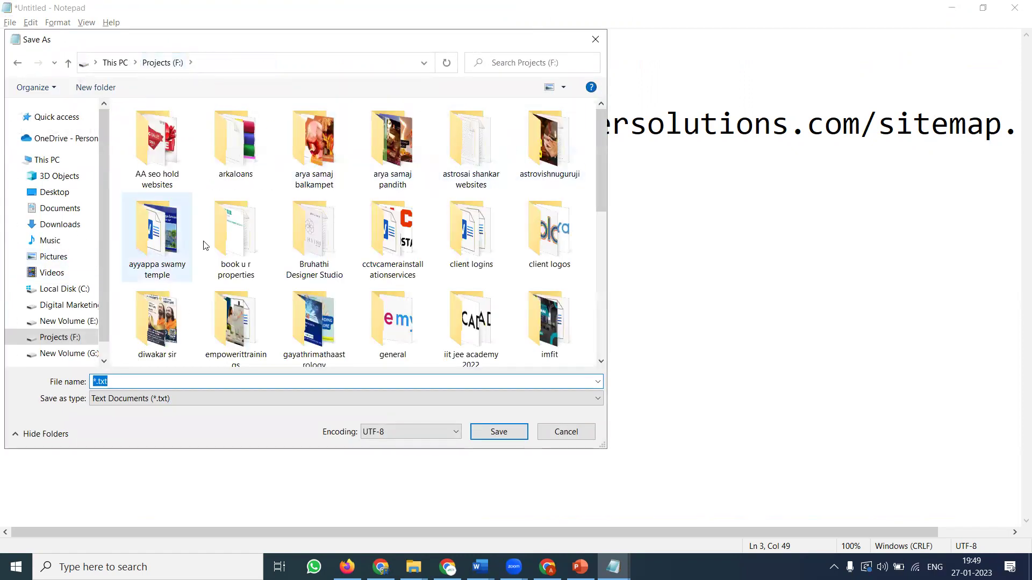
{"action": "left_click", "coordinate": [392, 237]}
{"action": "double_click", "coordinate": [405, 240]}
{"action": "left_click", "coordinate": [161, 381]}
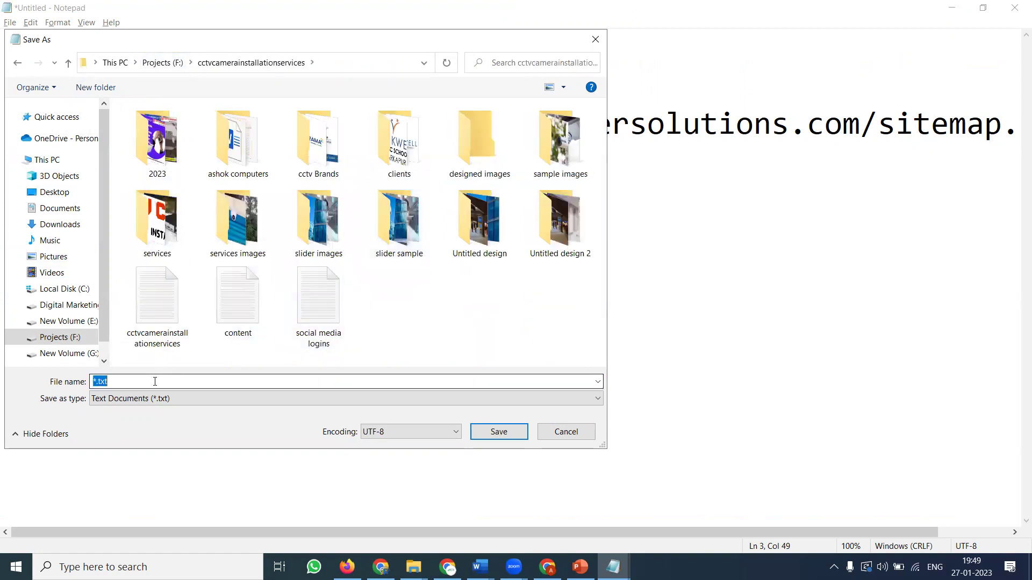
{"action": "type", "text": "robots"}
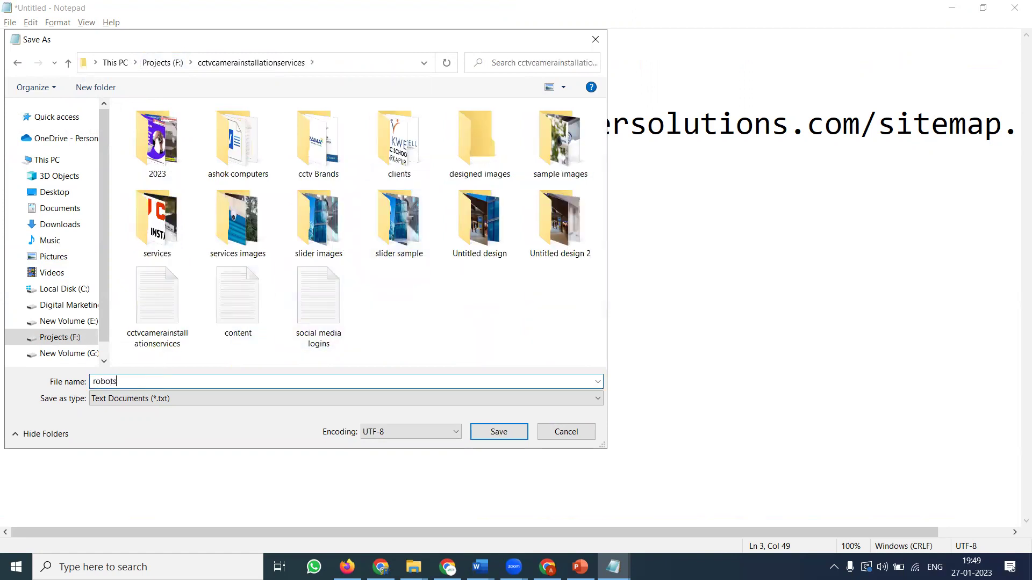
{"action": "key", "text": "Return"}
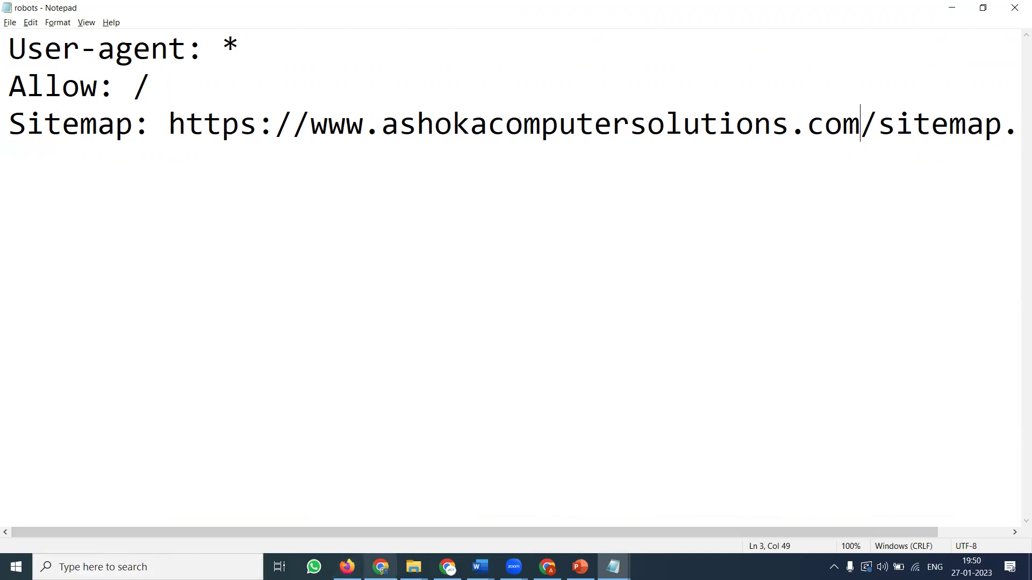
Step: Load the site's robots.txt address in Chrome
{"action": "left_click", "coordinate": [447, 566]}
{"action": "left_click", "coordinate": [178, 34]}
{"action": "type", "text": "ashokacomputersolutions.com/robots.txt"}
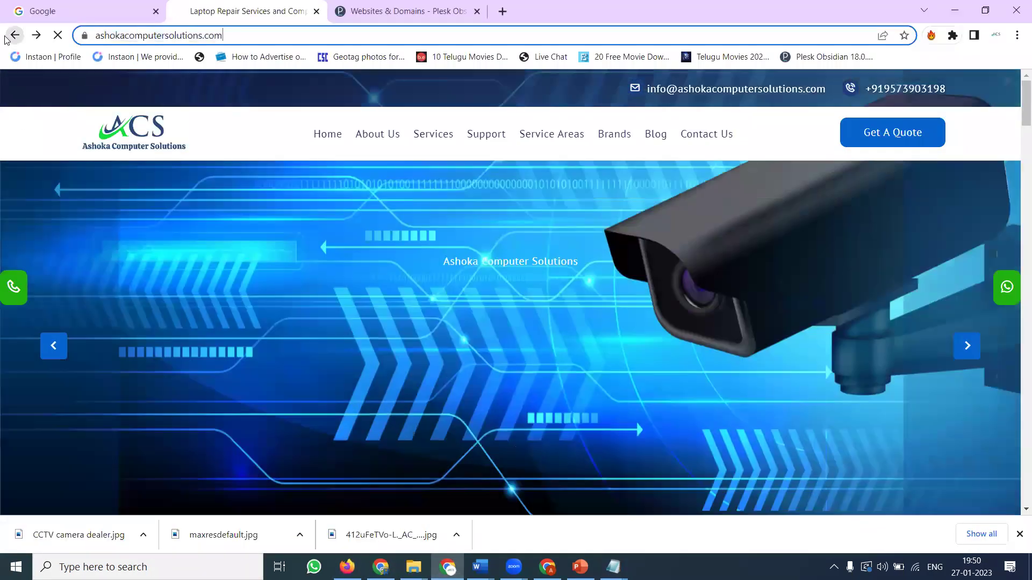
{"action": "key", "text": "Return"}
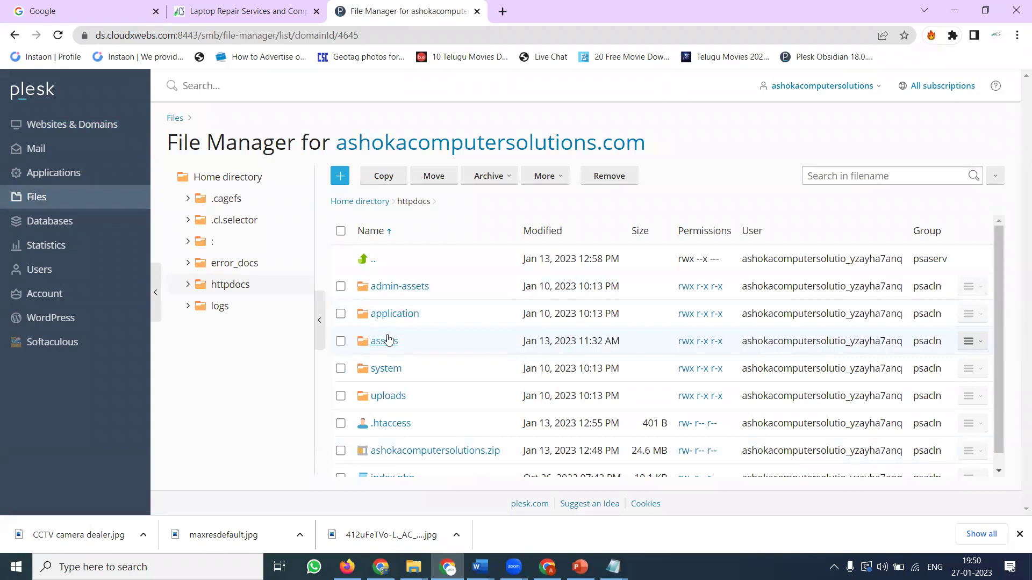
Step: Upload robots from cctvcamerainstallationservices to httpdocs, then reload the robots.txt tab
{"action": "left_click", "coordinate": [340, 176]}
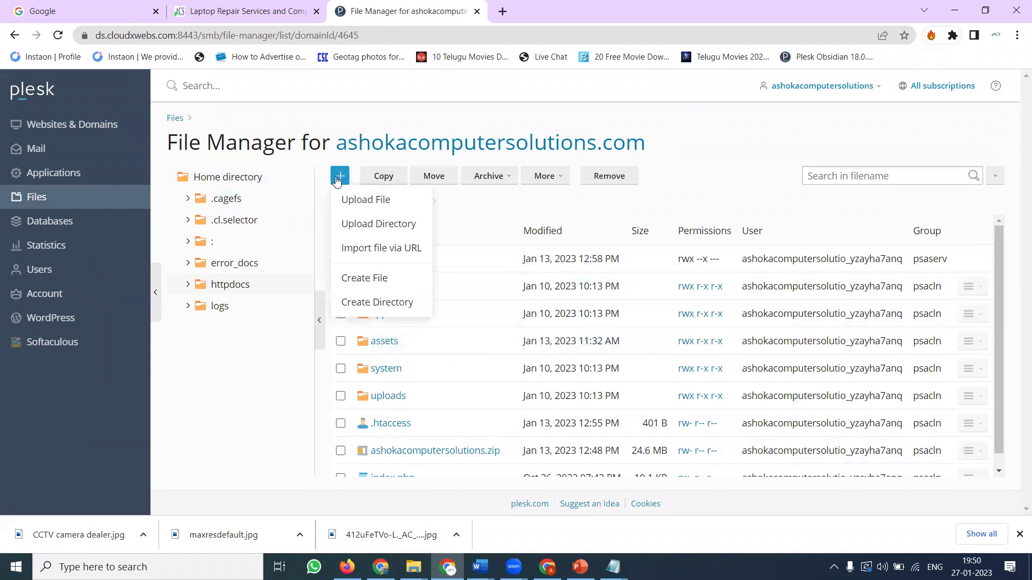
{"action": "left_click", "coordinate": [349, 201]}
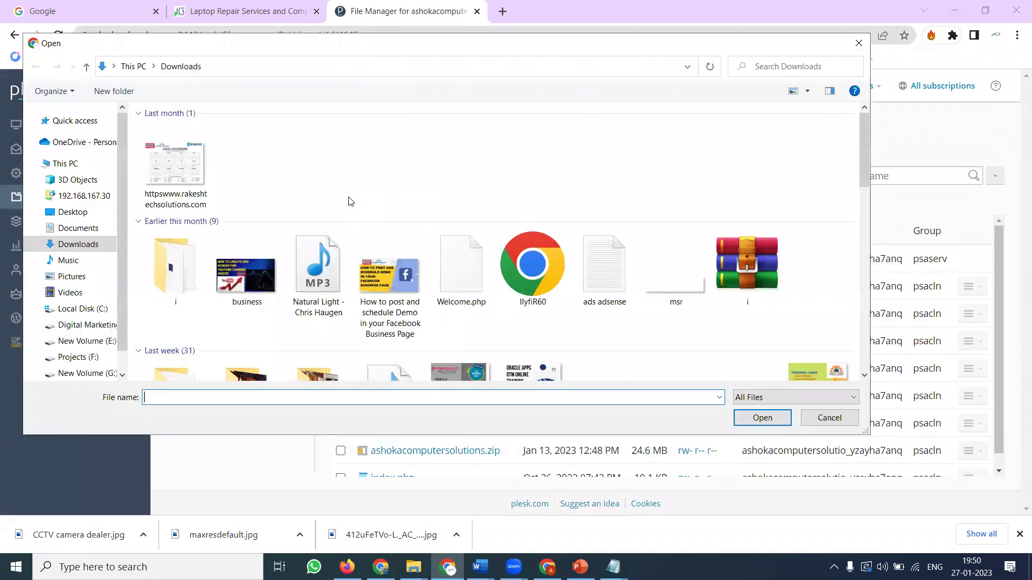
{"action": "left_click", "coordinate": [79, 357]}
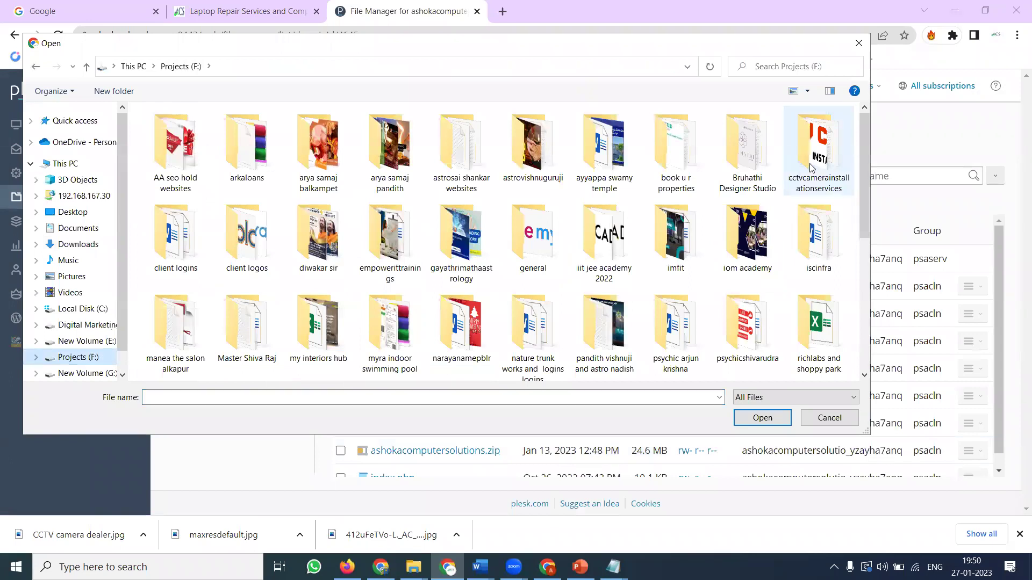
{"action": "double_click", "coordinate": [817, 150]}
{"action": "scroll", "coordinate": [739, 208], "scroll_direction": "down", "scroll_amount": 1}
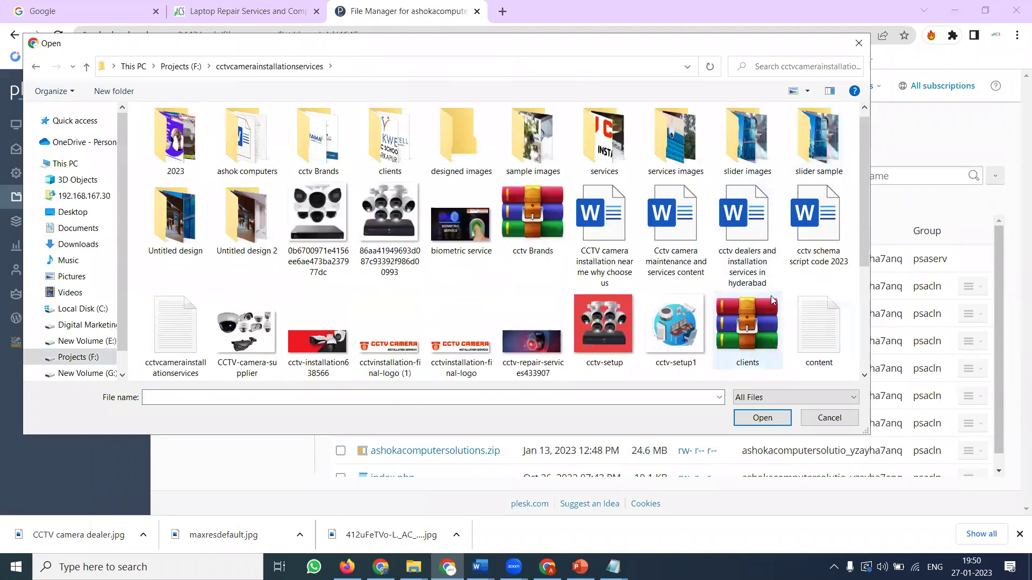
{"action": "scroll", "coordinate": [726, 282], "scroll_direction": "down", "scroll_amount": 3}
{"action": "double_click", "coordinate": [746, 208]}
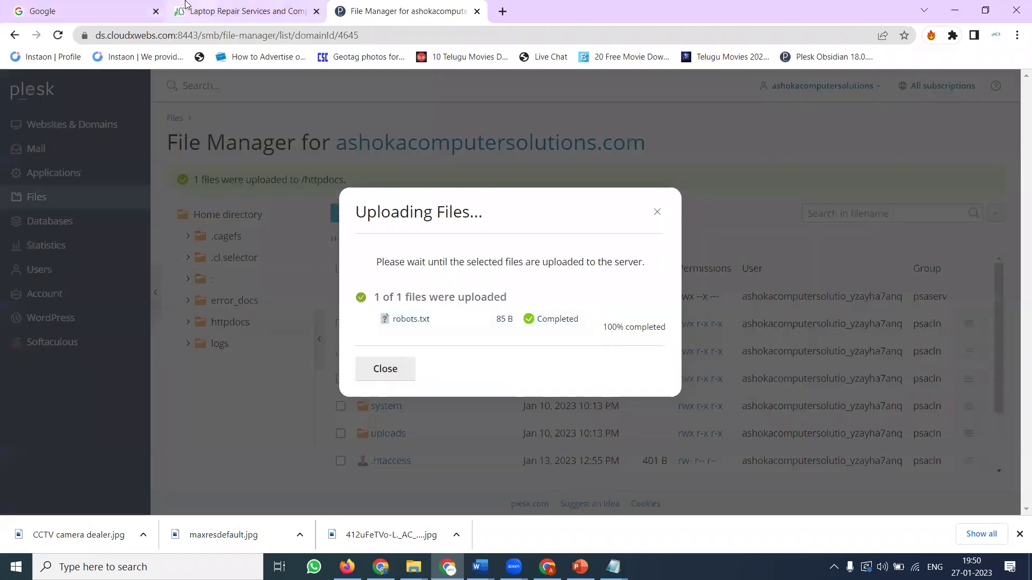
{"action": "left_click", "coordinate": [241, 10]}
{"action": "left_click", "coordinate": [57, 36]}
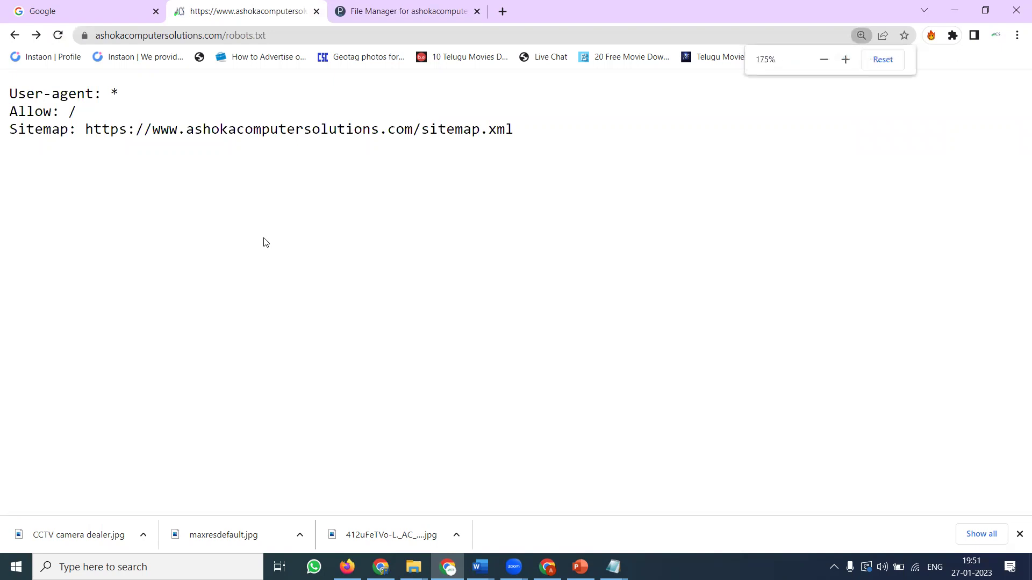
{"action": "scroll", "coordinate": [264, 242], "scroll_direction": "up", "scroll_amount": 4, "text": "ctrl"}
{"action": "scroll", "coordinate": [264, 242], "scroll_direction": "up", "scroll_amount": 3, "text": "ctrl"}
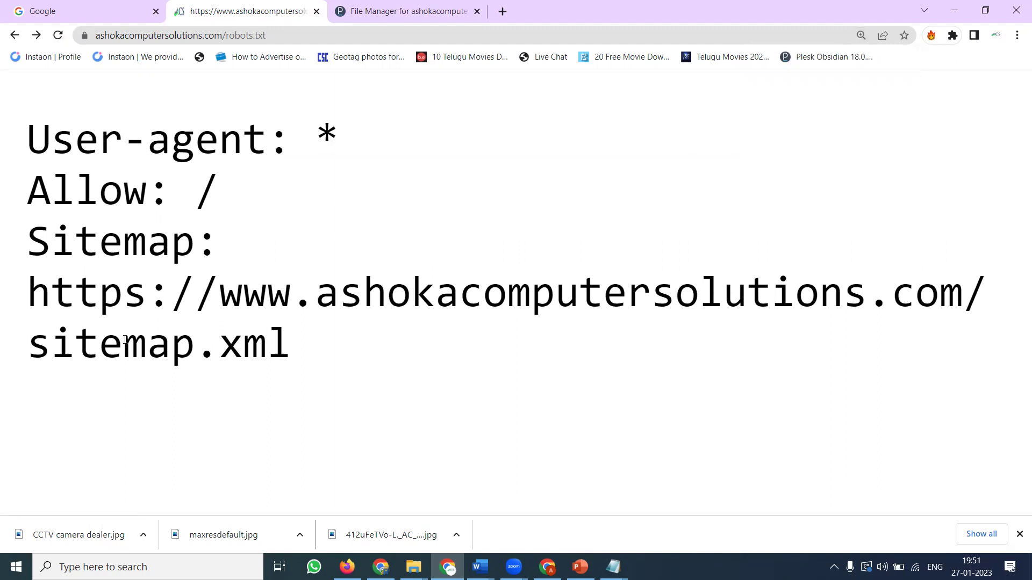
Step: Paste the robots.txt URL into a new maximized Notepad note, then return to Chrome
{"action": "left_click", "coordinate": [229, 36]}
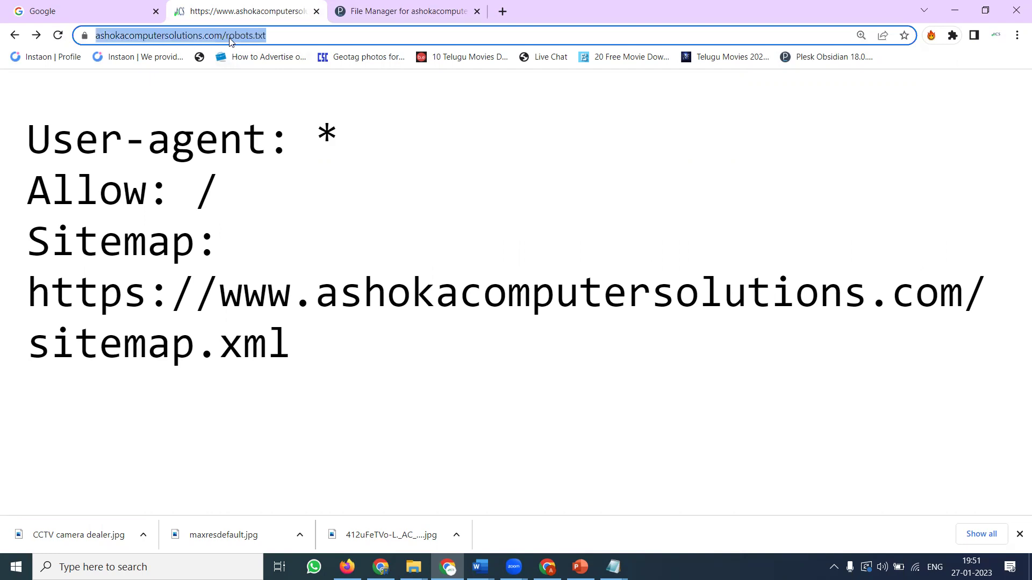
{"action": "key", "text": "super+r"}
{"action": "key", "text": "Return"}
{"action": "key", "text": "ctrl+v"}
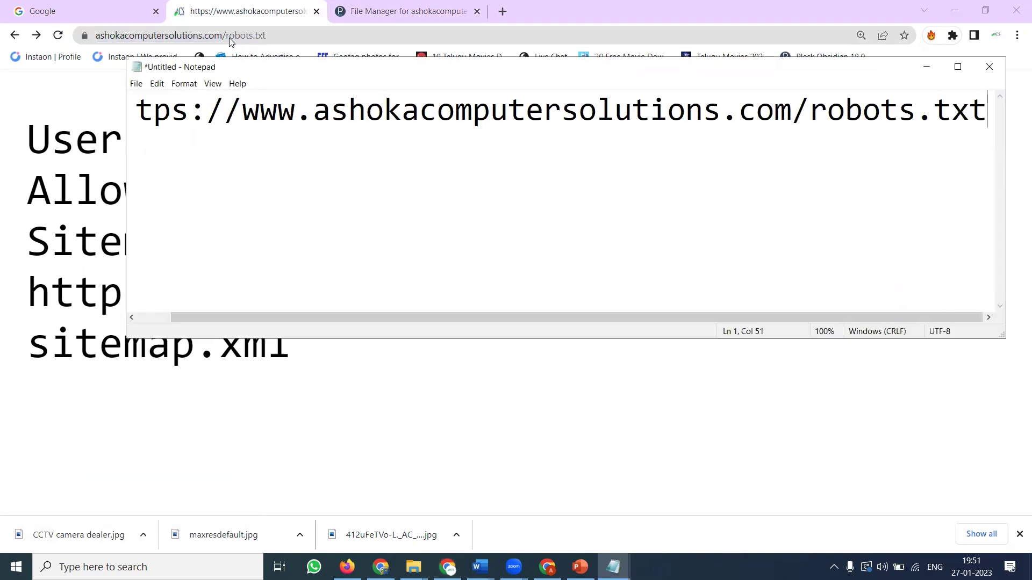
{"action": "key", "text": "Return"}
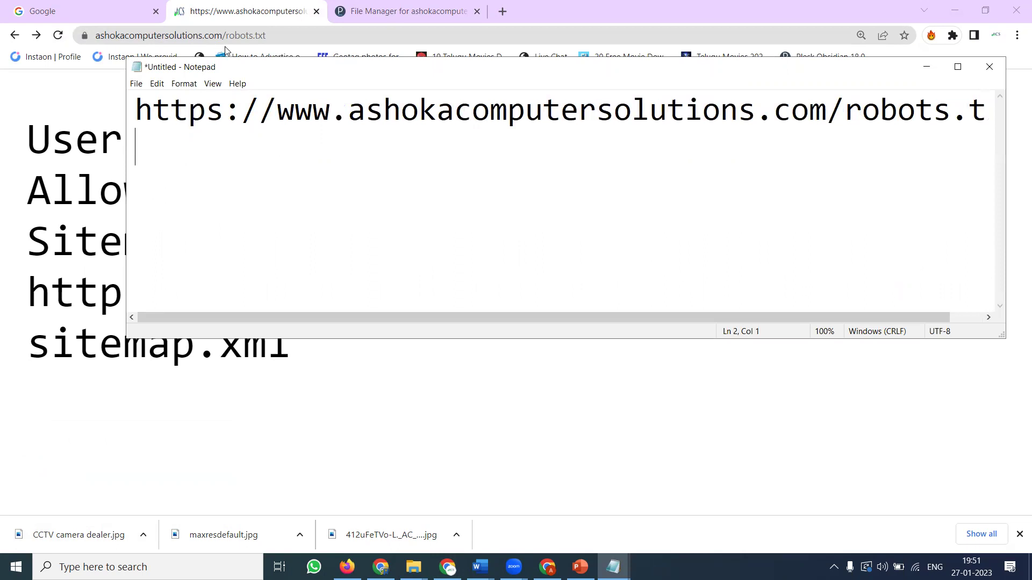
{"action": "double_click", "coordinate": [514, 66]}
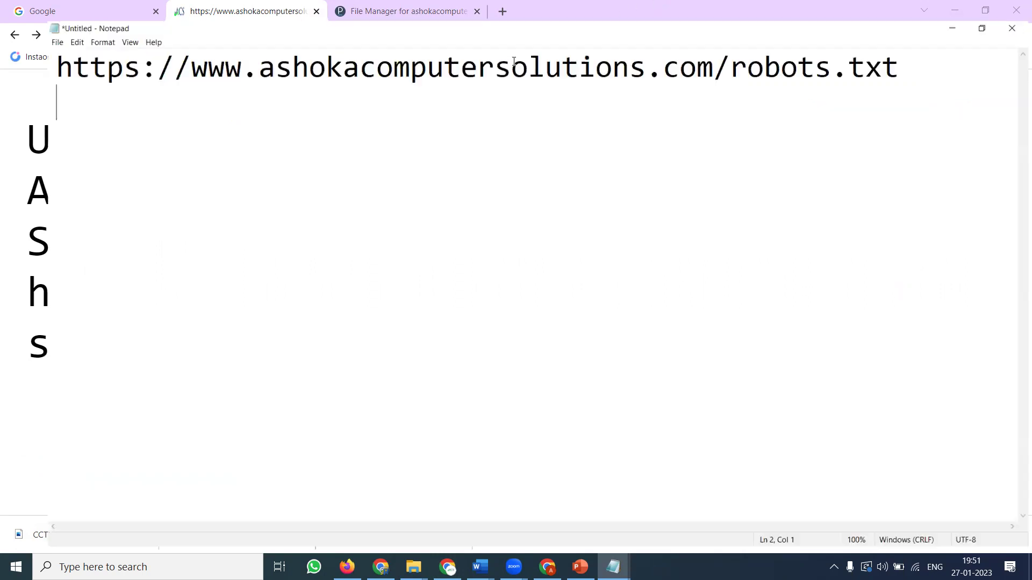
{"action": "left_click_drag", "start_coordinate": [719, 50], "coordinate": [894, 52]}
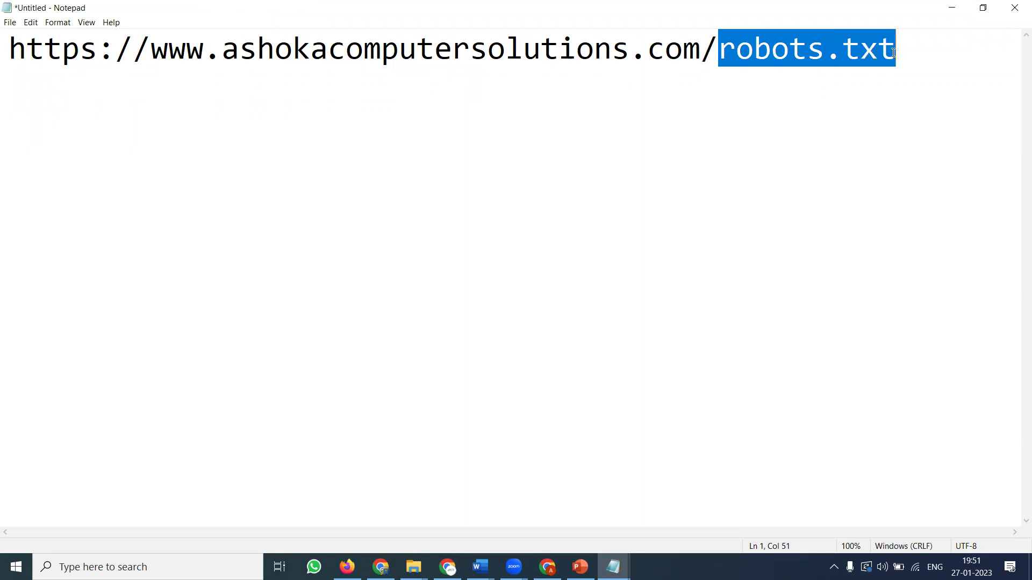
{"action": "left_click", "coordinate": [449, 567]}
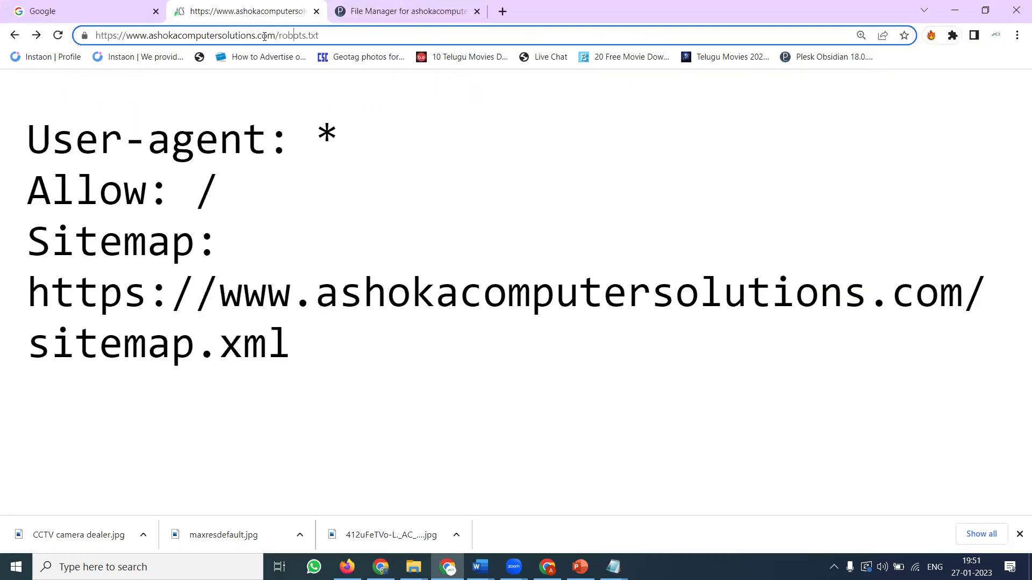
Step: Change the address to sitemap.xml and open the site homepage in another tab
{"action": "left_click_drag", "start_coordinate": [276, 36], "coordinate": [382, 35]}
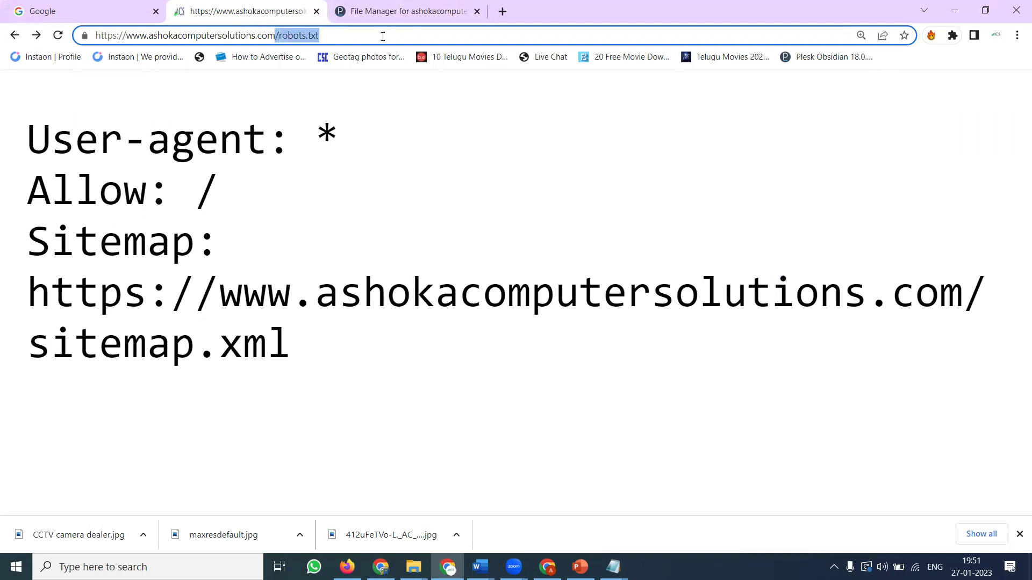
{"action": "type", "text": "sitemap."}
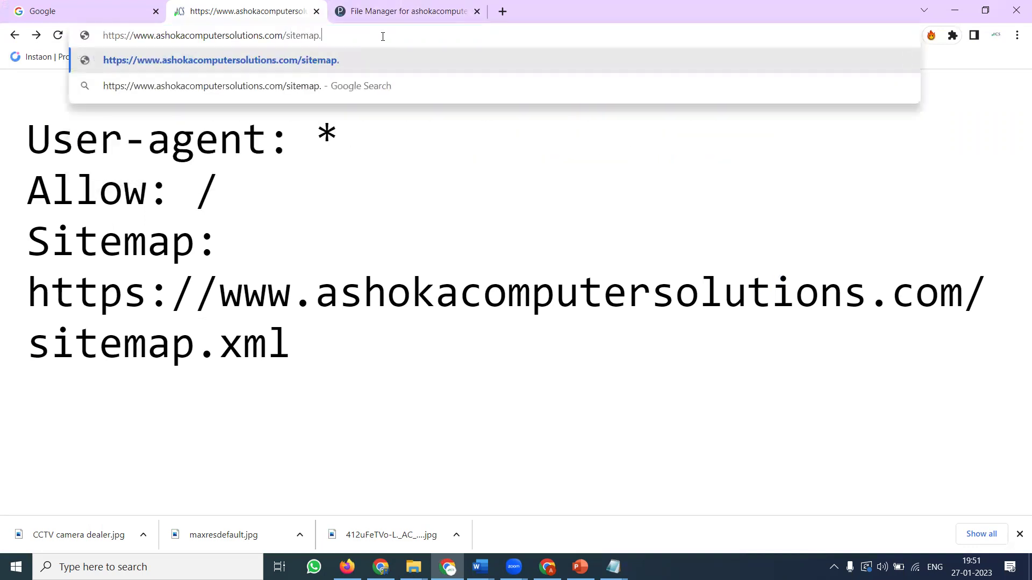
{"action": "type", "text": "xml"}
{"action": "key", "text": "Return"}
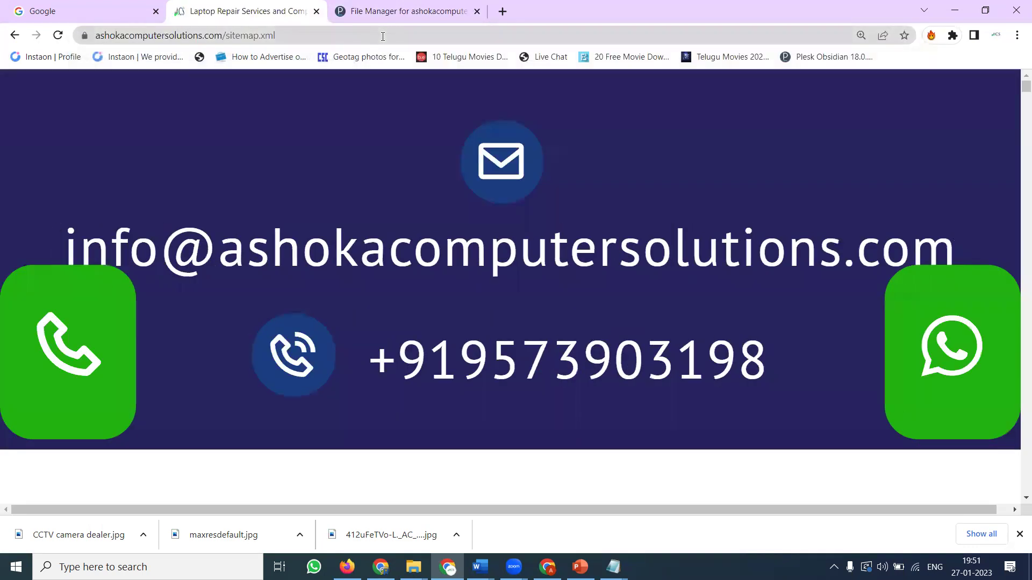
{"action": "scroll", "coordinate": [368, 129], "scroll_direction": "down", "scroll_amount": 2, "text": "ctrl"}
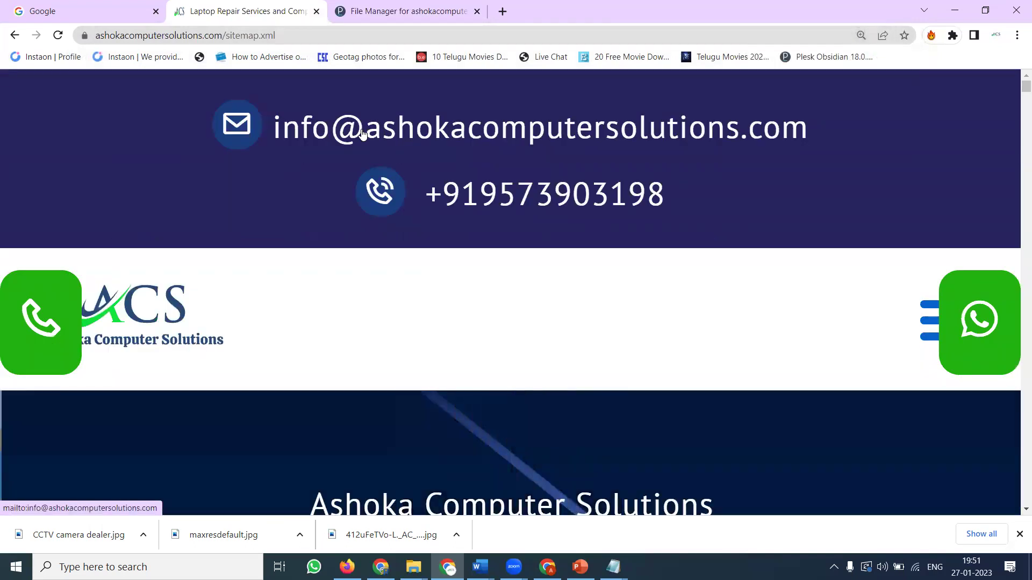
{"action": "scroll", "coordinate": [363, 133], "scroll_direction": "down", "scroll_amount": 1, "text": "ctrl"}
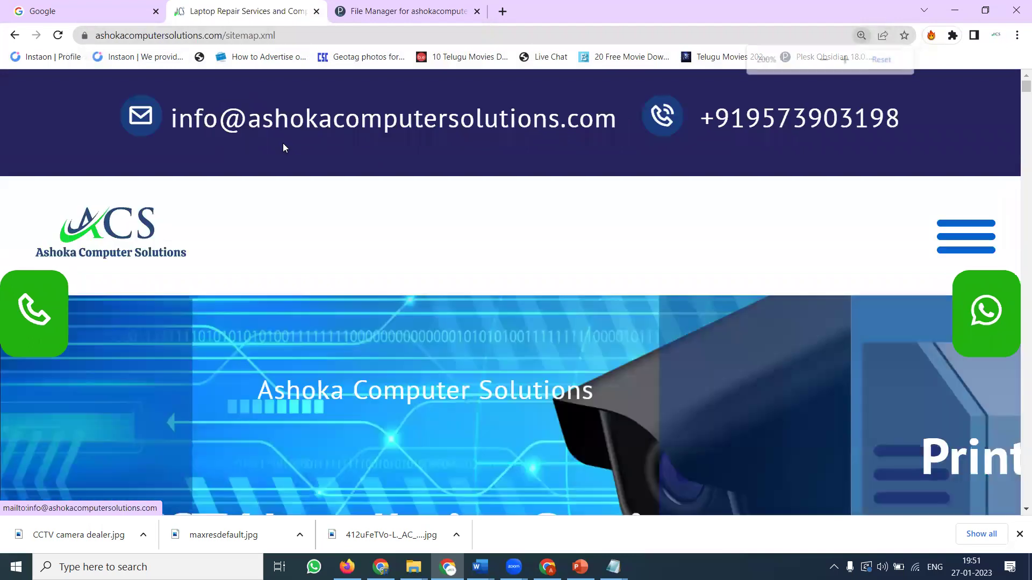
{"action": "scroll", "coordinate": [283, 142], "scroll_direction": "down", "scroll_amount": 1, "text": "ctrl"}
{"action": "left_click", "coordinate": [269, 100], "text": "ctrl"}
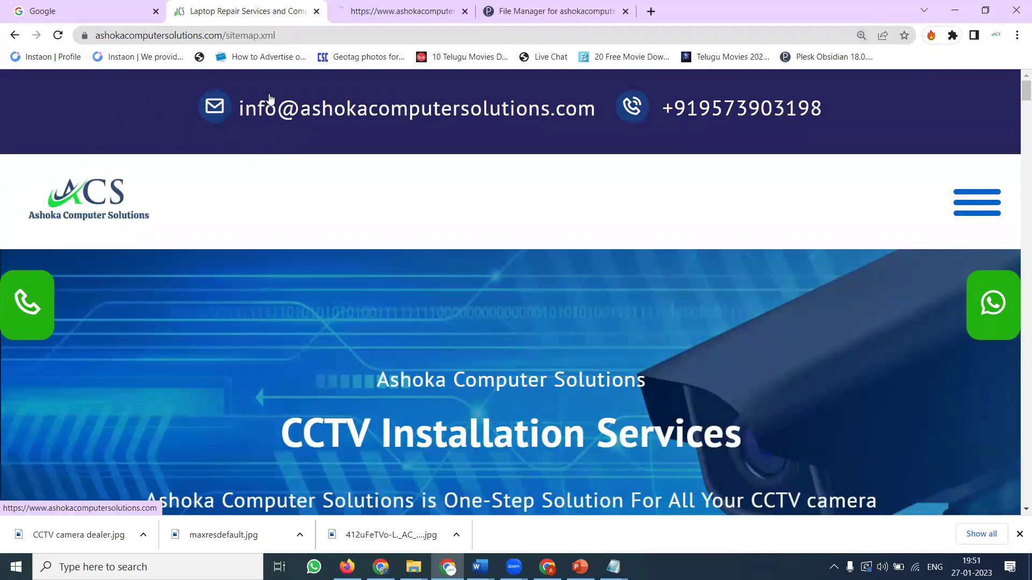
{"action": "left_click", "coordinate": [398, 10]}
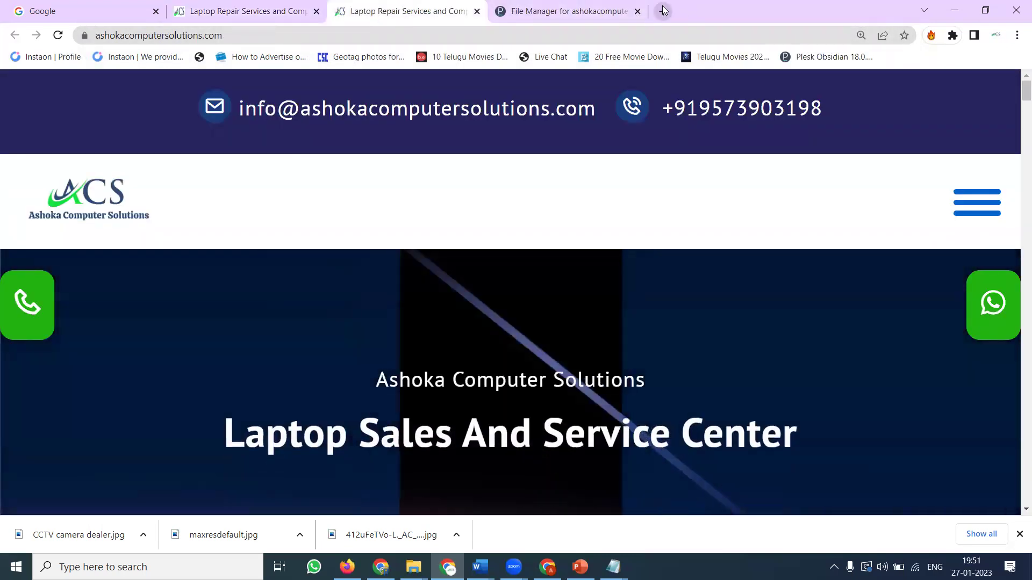
Step: Search Google for an XML sitemap generator in a new tab
{"action": "left_click", "coordinate": [662, 11]}
{"action": "type", "text": "xmlsu"}
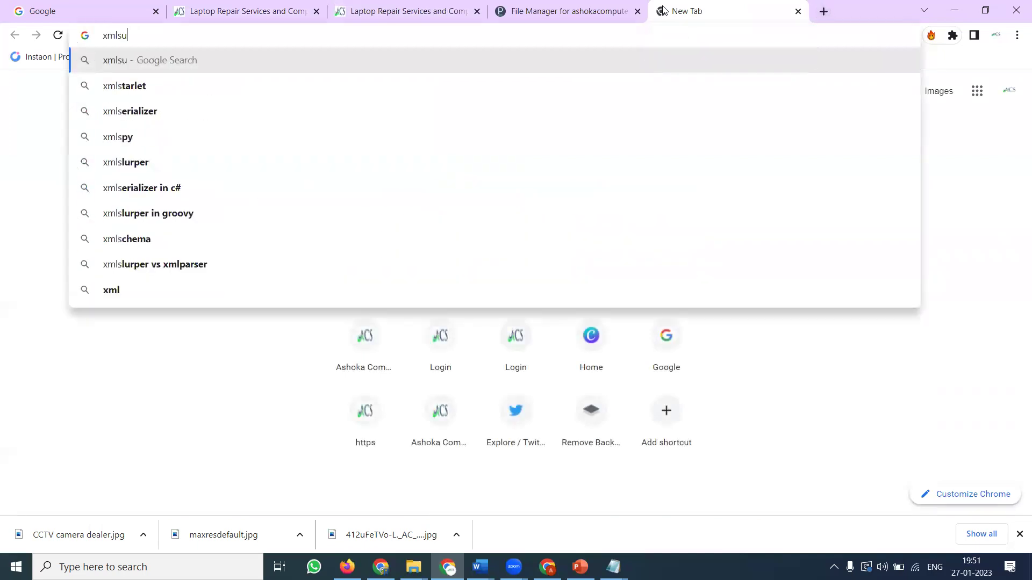
{"action": "key", "text": "BackSpace"}
{"action": "type", "text": "iemap"}
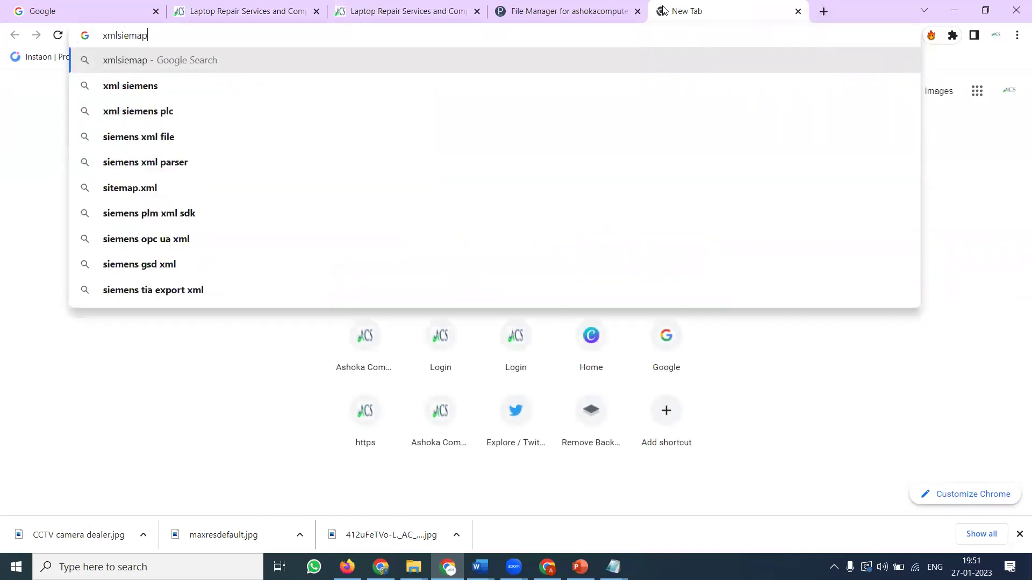
{"action": "key", "text": "Return"}
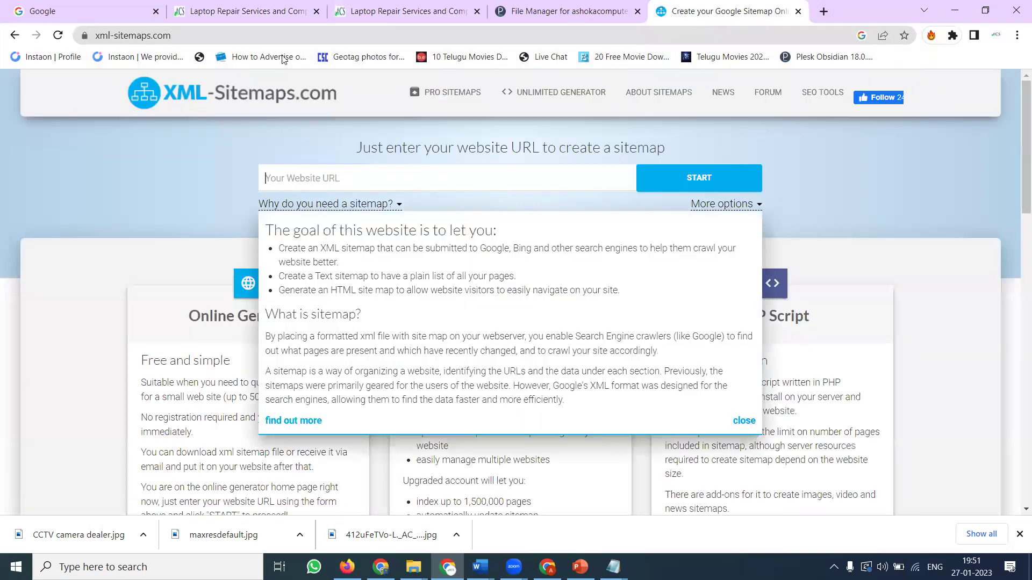
Step: Paste the homepage URL into XML-Sitemaps.com and show its extra options
{"action": "left_click", "coordinate": [276, 10]}
{"action": "left_click", "coordinate": [258, 34]}
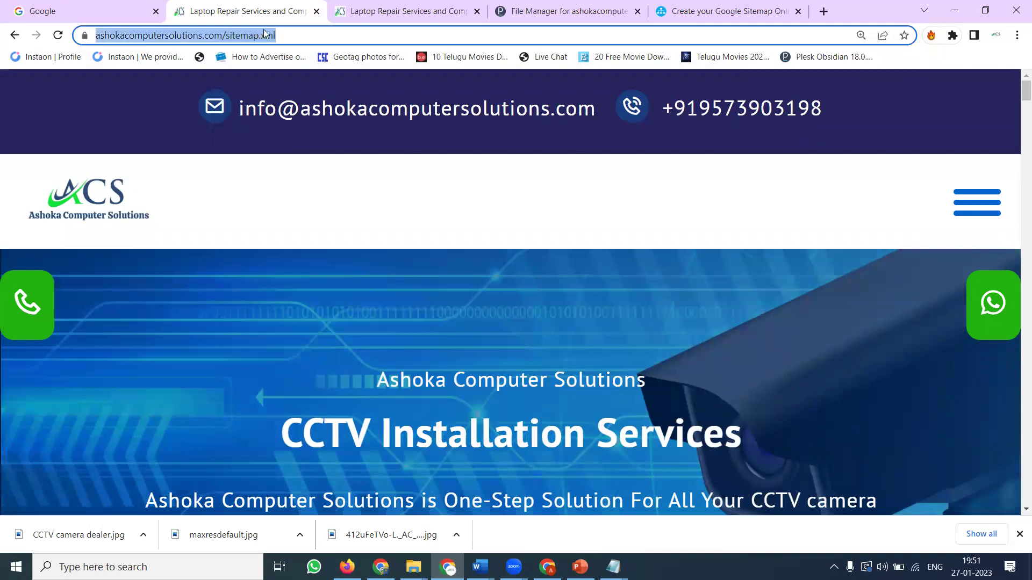
{"action": "left_click", "coordinate": [351, 10]}
{"action": "left_click", "coordinate": [304, 35]}
{"action": "key", "text": "ctrl+c"}
{"action": "left_click", "coordinate": [727, 10]}
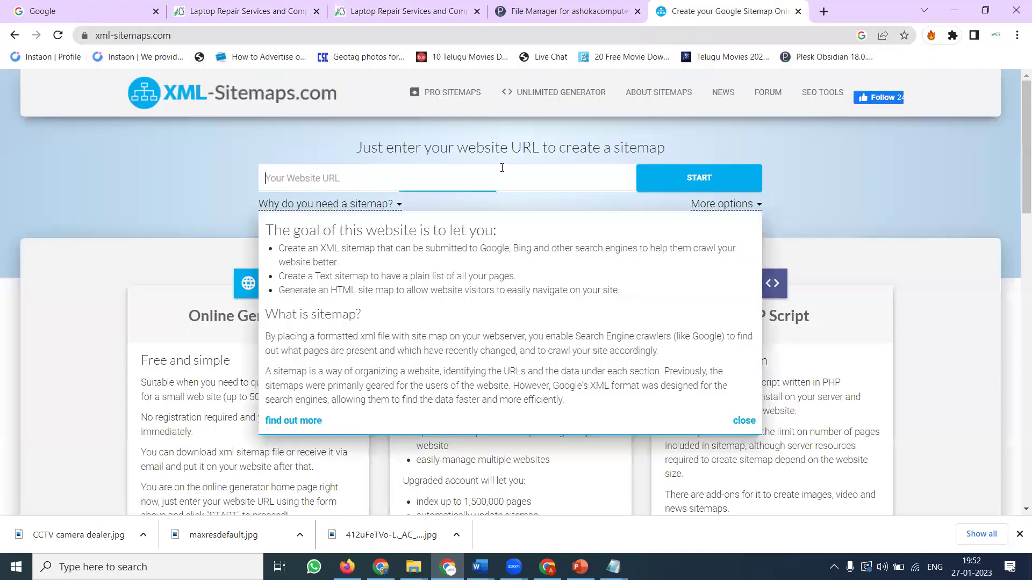
{"action": "left_click", "coordinate": [498, 176]}
{"action": "key", "text": "ctrl+v"}
{"action": "left_click", "coordinate": [722, 204]}
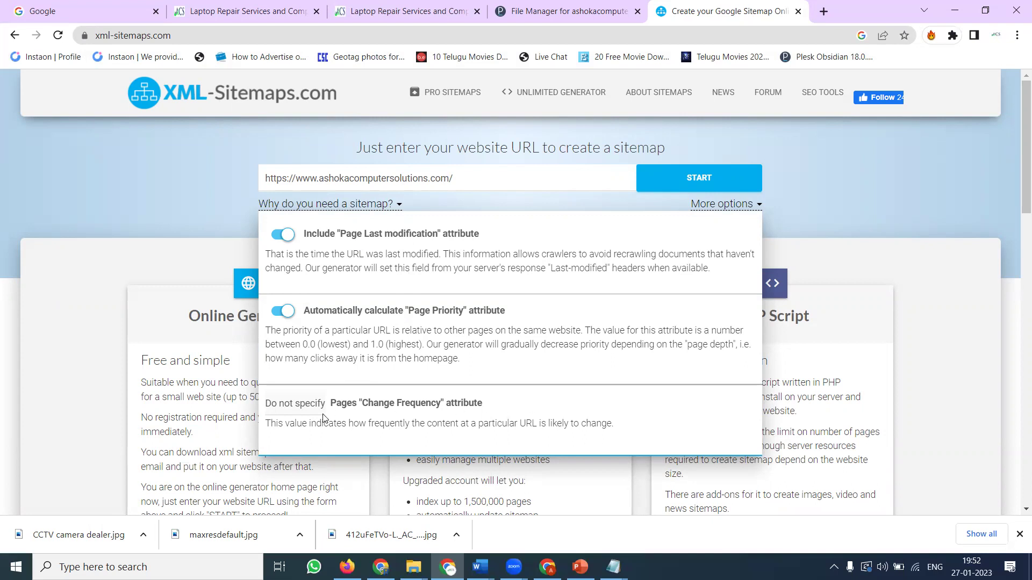
Step: Choose Always for Change Frequency and start crawling ashokacomputersolutions.com
{"action": "left_click", "coordinate": [307, 412]}
{"action": "left_click", "coordinate": [288, 437]}
{"action": "left_click", "coordinate": [672, 187]}
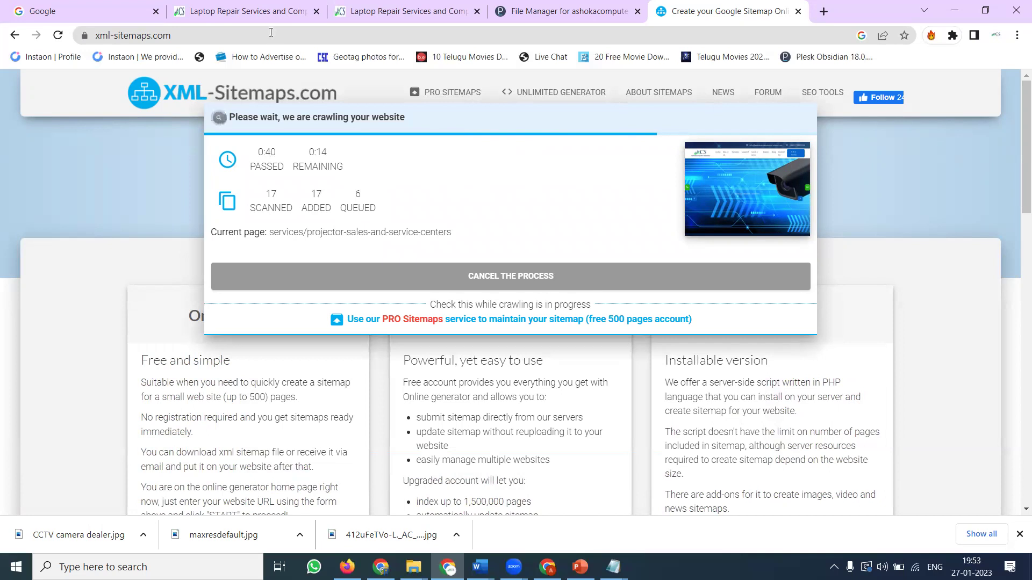
{"action": "left_click", "coordinate": [234, 10]}
{"action": "left_click", "coordinate": [58, 35]}
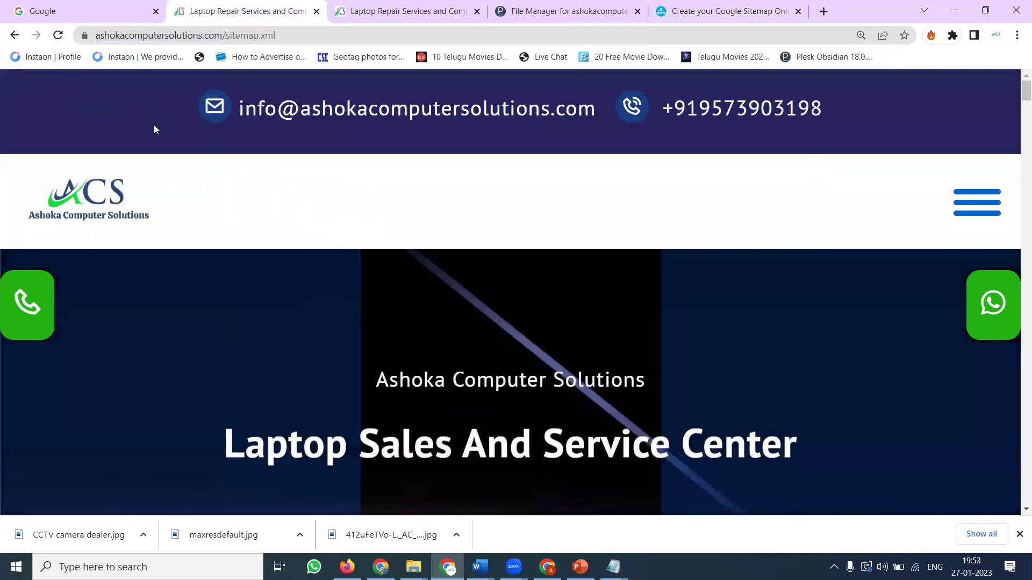
{"action": "key", "text": "ctrl+minus"}
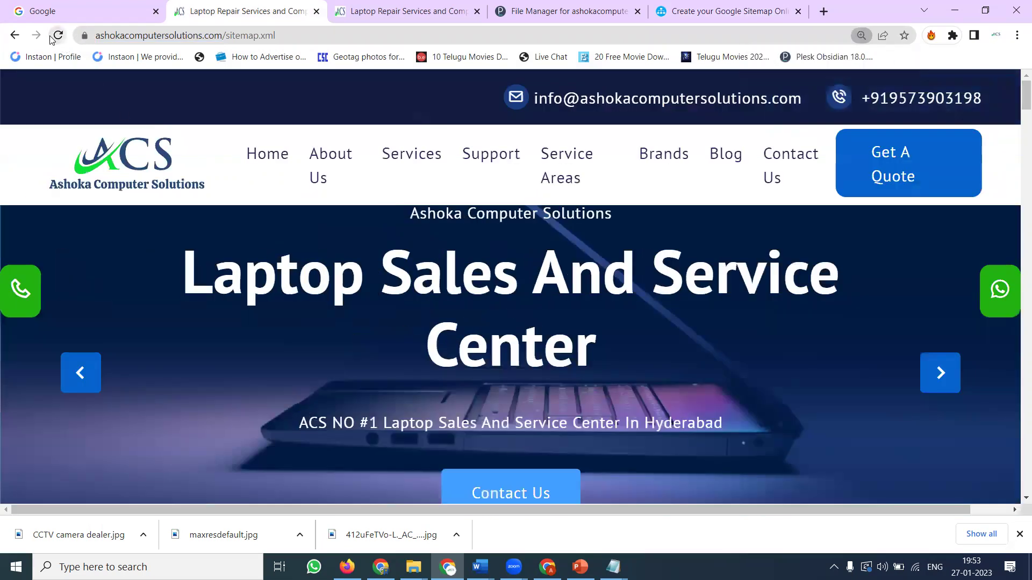
{"action": "left_click", "coordinate": [57, 35]}
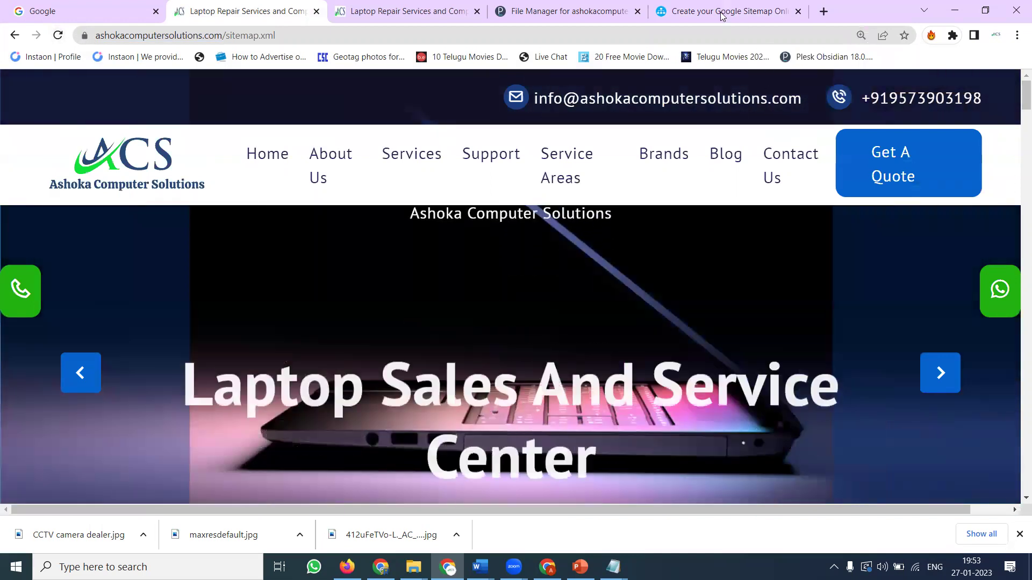
{"action": "left_click", "coordinate": [716, 10]}
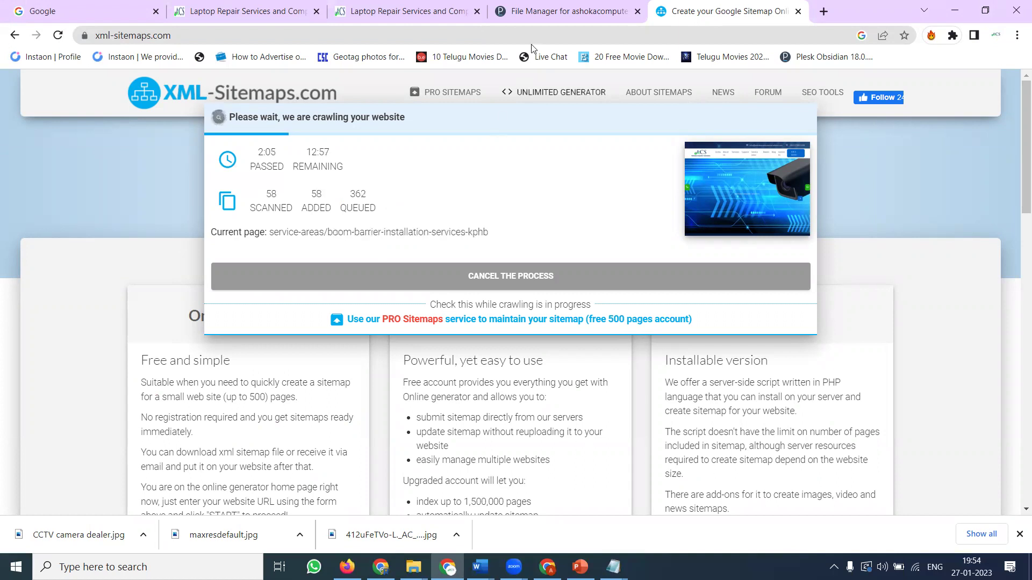
Step: Start a single-file upload in Plesk and browse the Downloads folder
{"action": "left_click", "coordinate": [537, 10]}
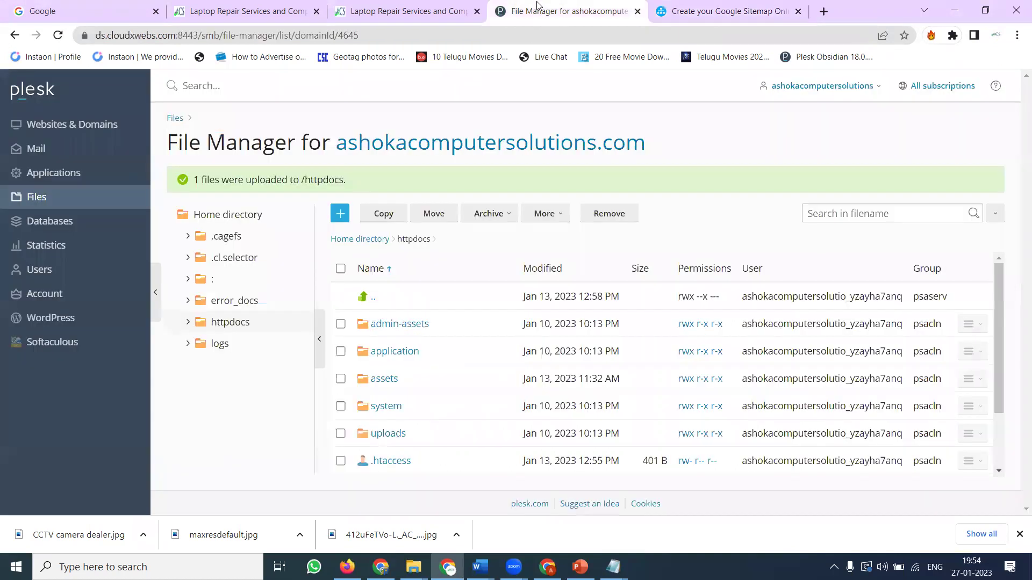
{"action": "left_click", "coordinate": [340, 212]}
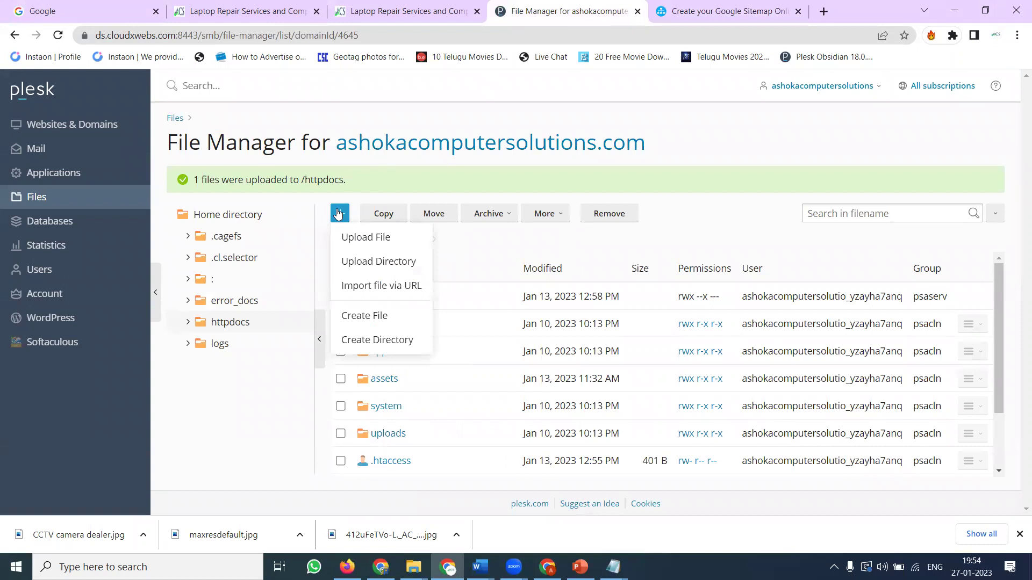
{"action": "left_click", "coordinate": [351, 241]}
{"action": "left_click", "coordinate": [78, 244]}
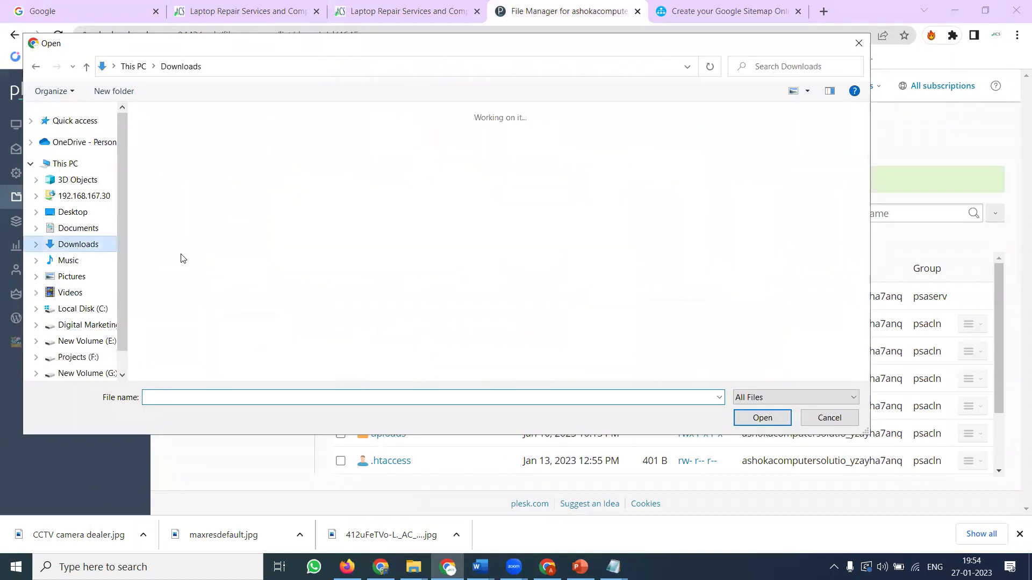
{"action": "scroll", "coordinate": [382, 251], "scroll_direction": "down", "scroll_amount": 3}
{"action": "scroll", "coordinate": [381, 251], "scroll_direction": "up", "scroll_amount": 3}
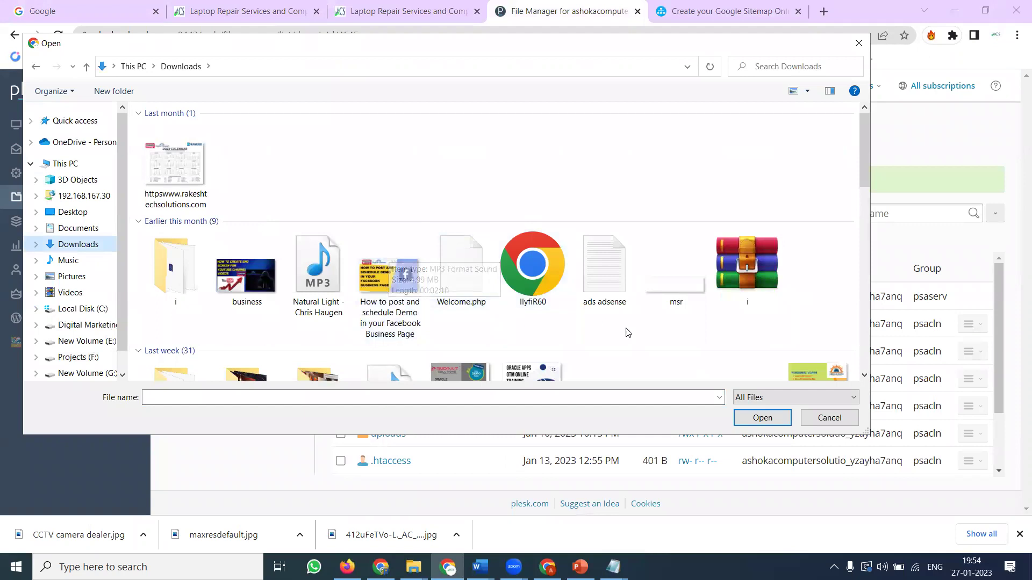
{"action": "left_click", "coordinate": [603, 274]}
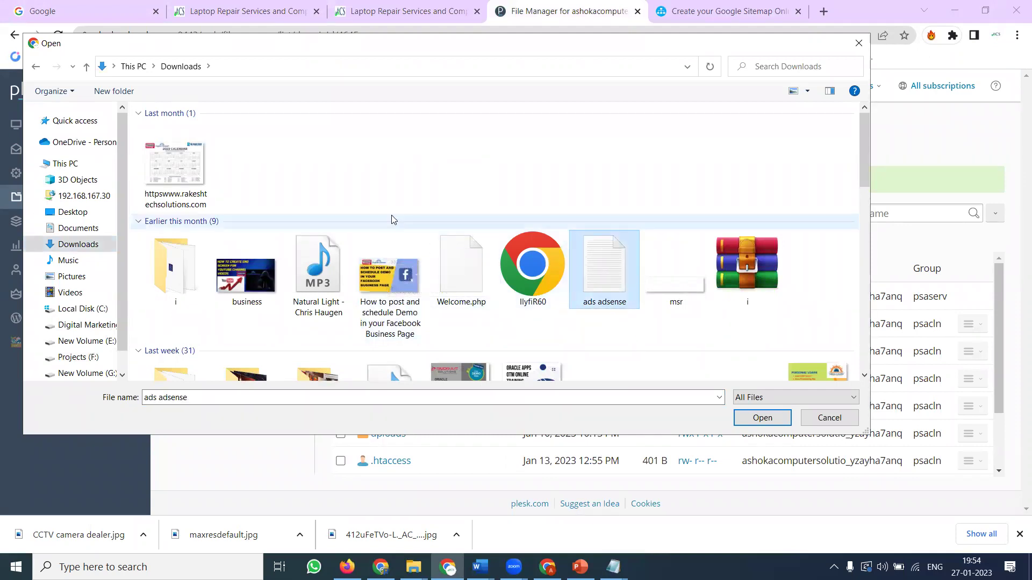
{"action": "scroll", "coordinate": [395, 230], "scroll_direction": "down", "scroll_amount": 3}
{"action": "scroll", "coordinate": [395, 230], "scroll_direction": "down", "scroll_amount": 3}
{"action": "scroll", "coordinate": [395, 230], "scroll_direction": "up", "scroll_amount": 3}
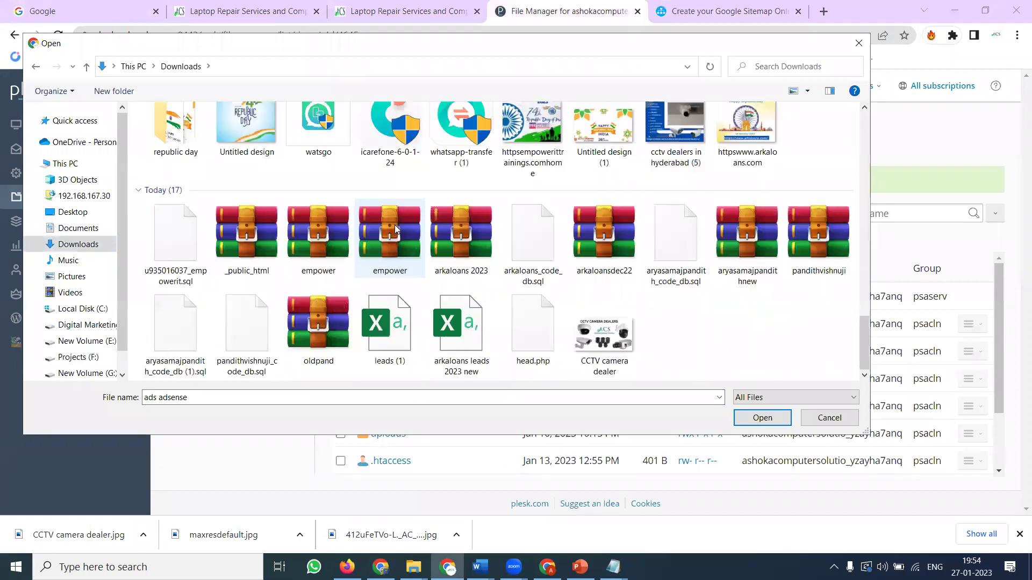
{"action": "scroll", "coordinate": [394, 230], "scroll_direction": "down", "scroll_amount": 5}
Step: Look through the downloaded files, cancel the picker, and return to the crawl progress
{"action": "left_click", "coordinate": [389, 190]}
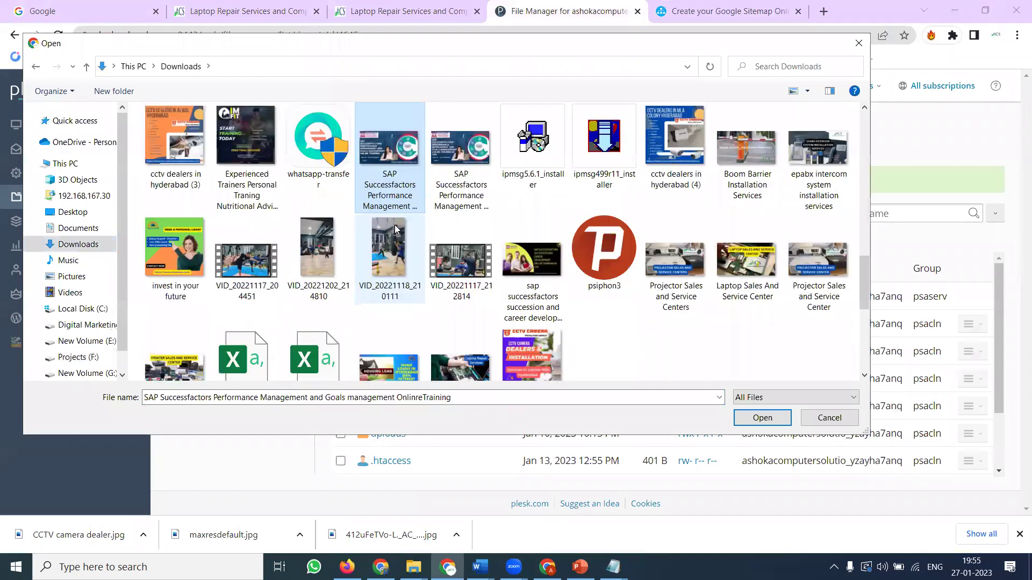
{"action": "key", "text": "Down"}
{"action": "key", "text": "Down"}
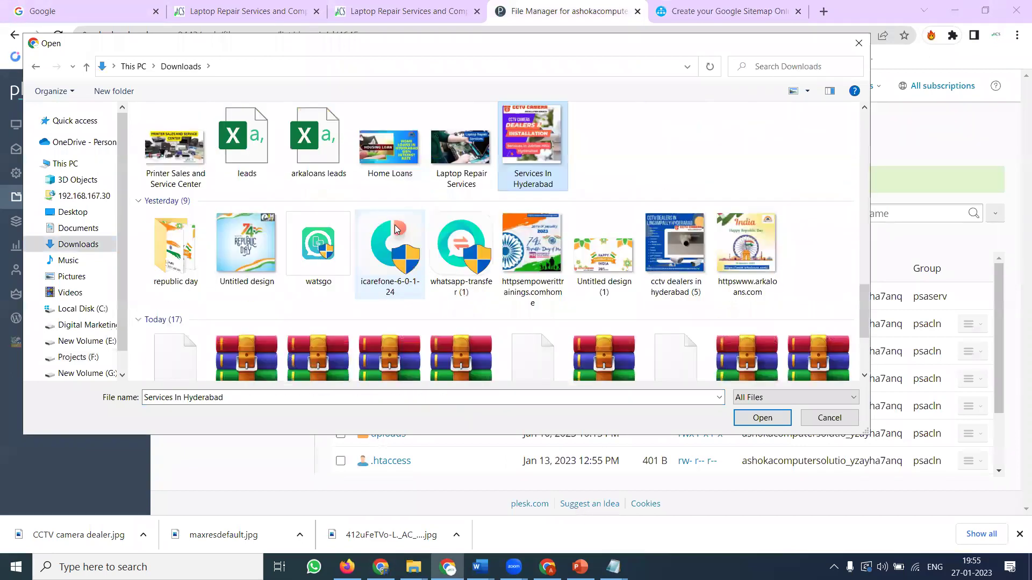
{"action": "key", "text": "Down"}
{"action": "key", "text": "Down"}
{"action": "key", "text": "Up"}
{"action": "key", "text": "Up"}
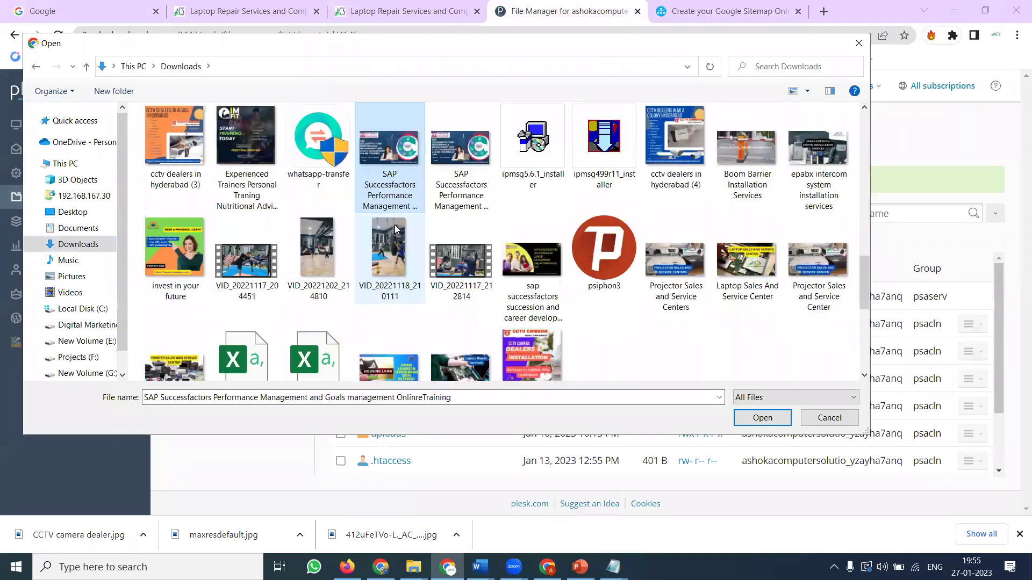
{"action": "key", "text": "Down"}
{"action": "key", "text": "Down"}
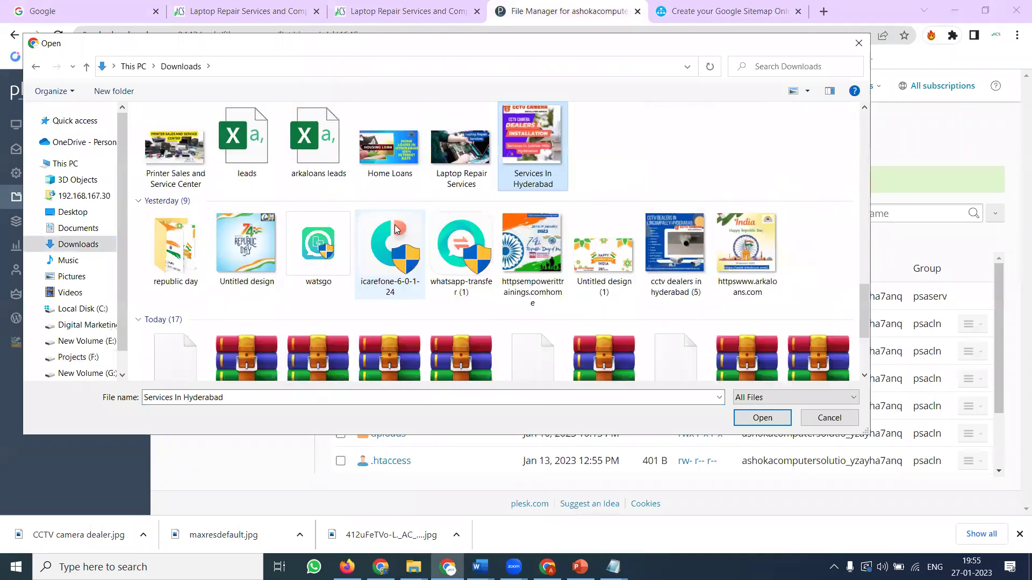
{"action": "key", "text": "Down"}
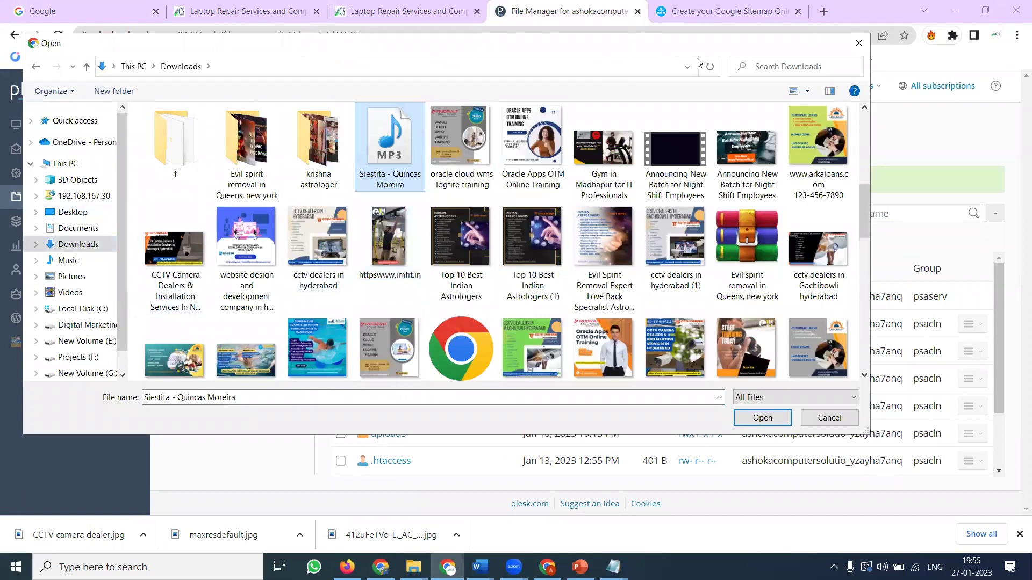
{"action": "left_click", "coordinate": [857, 43]}
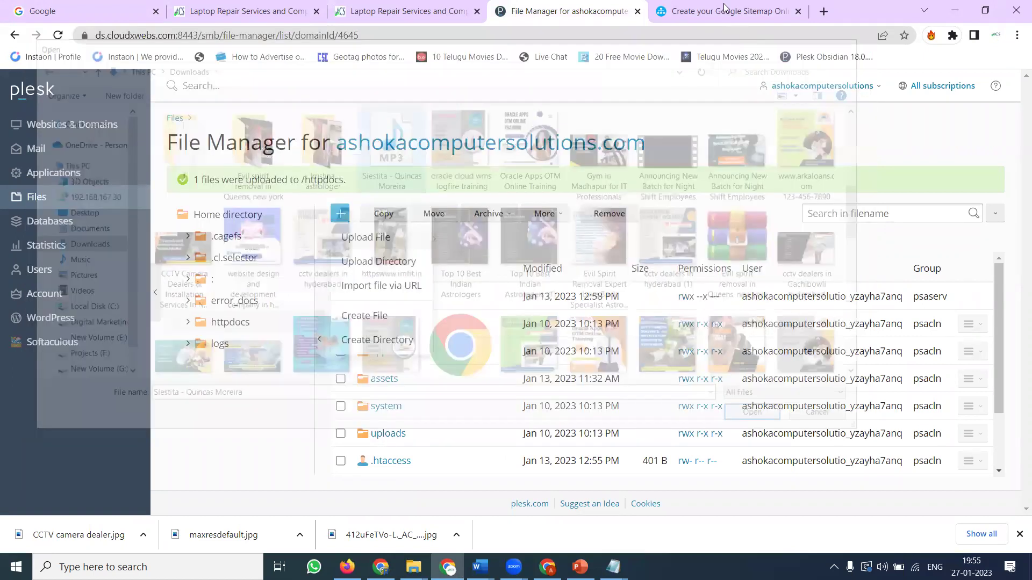
{"action": "left_click", "coordinate": [725, 10]}
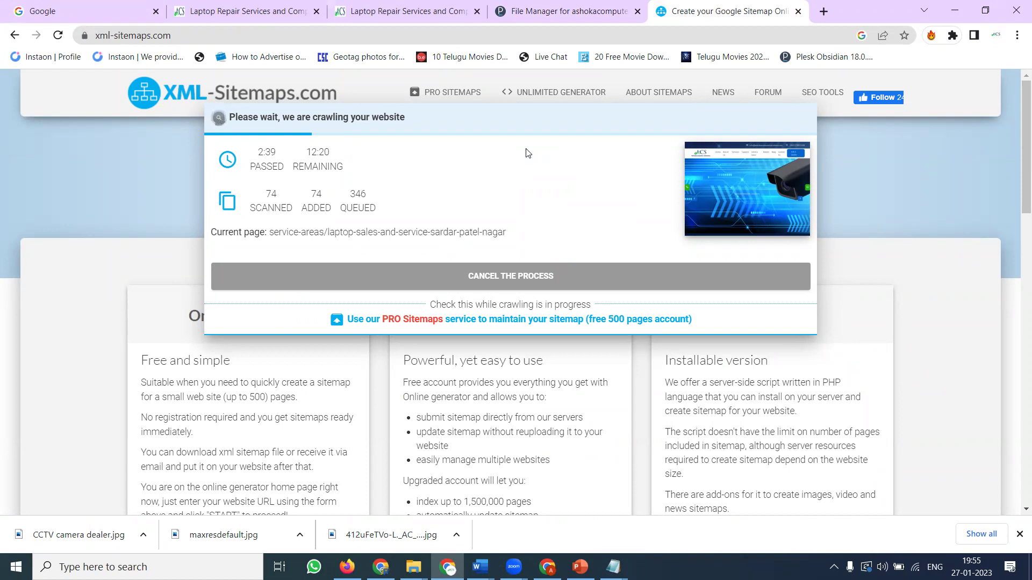
Step: Search Projects (F:) for 'xml' and upload the first sitemap result through Plesk
{"action": "left_click", "coordinate": [557, 10]}
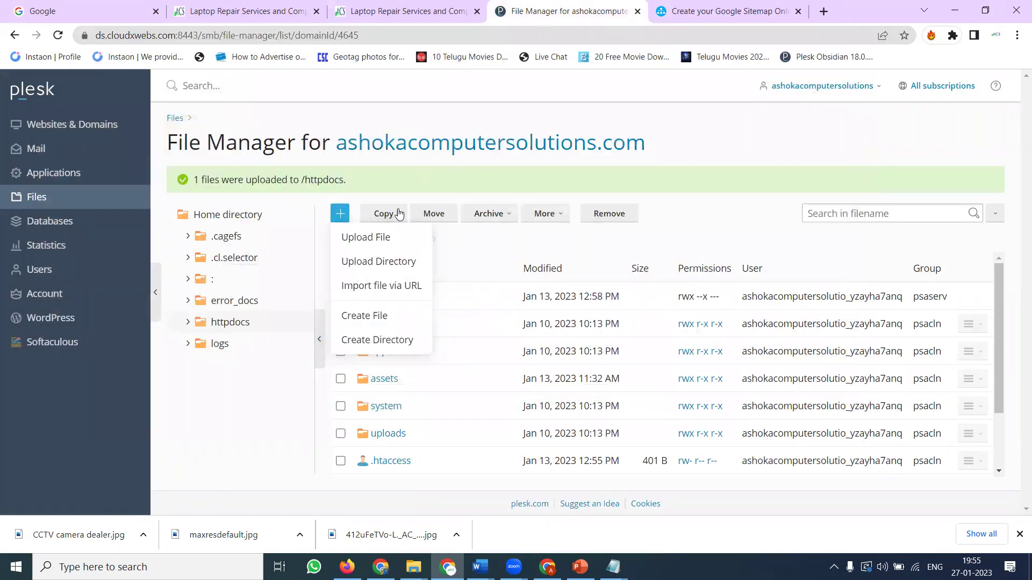
{"action": "left_click", "coordinate": [368, 237]}
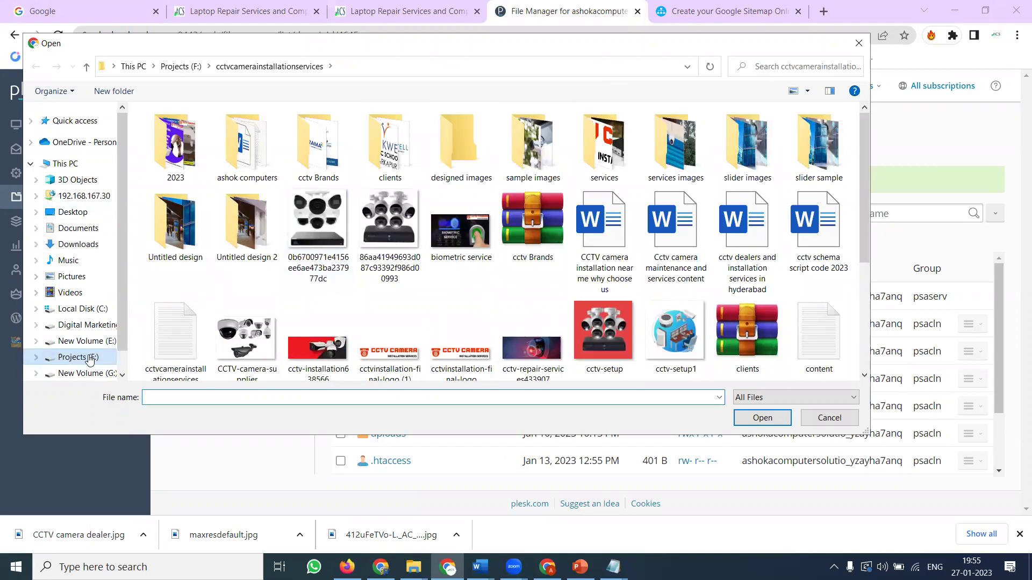
{"action": "left_click", "coordinate": [77, 356]}
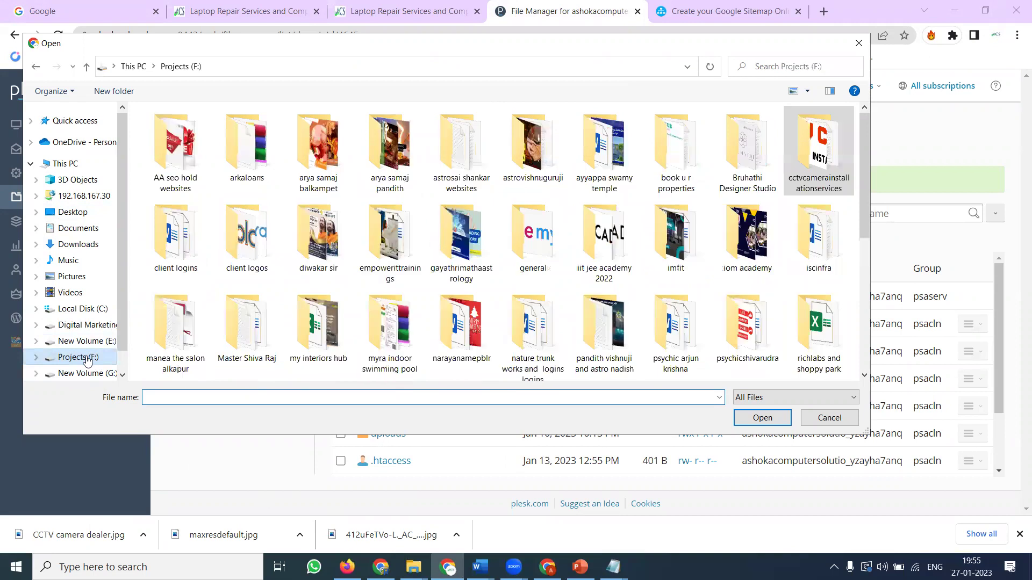
{"action": "double_click", "coordinate": [818, 153]}
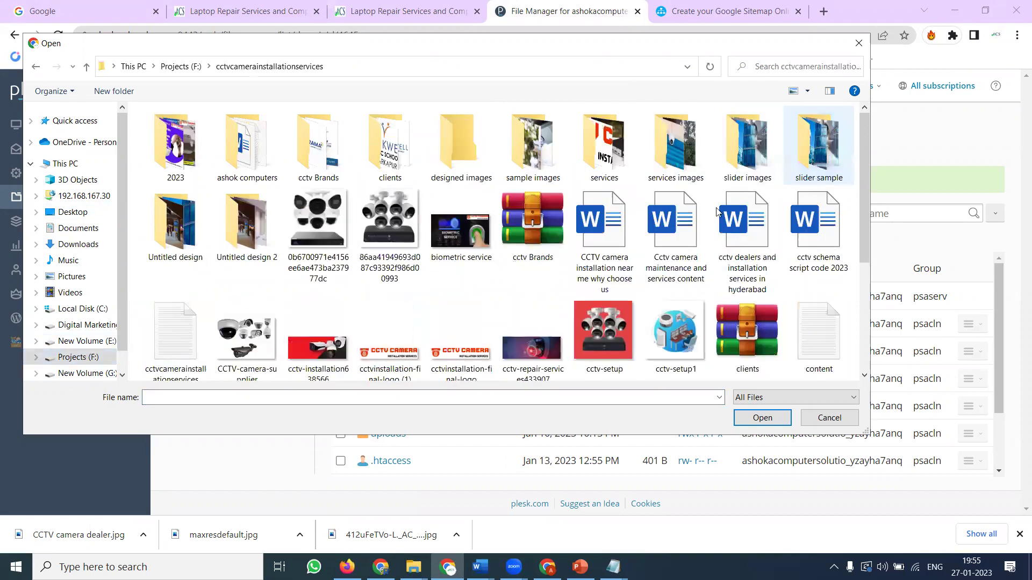
{"action": "scroll", "coordinate": [716, 211], "scroll_direction": "down", "scroll_amount": 3}
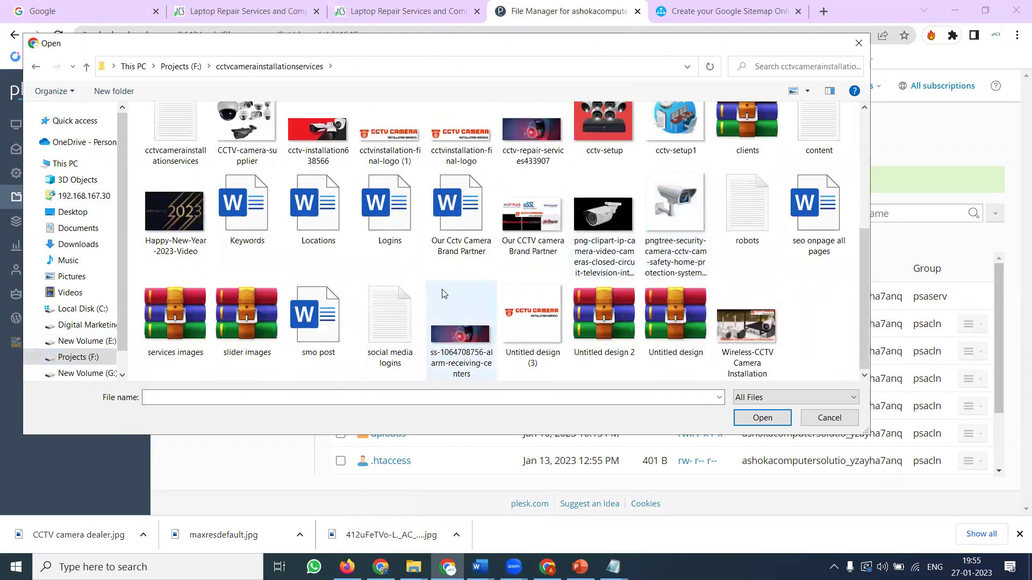
{"action": "scroll", "coordinate": [442, 293], "scroll_direction": "up", "scroll_amount": 1}
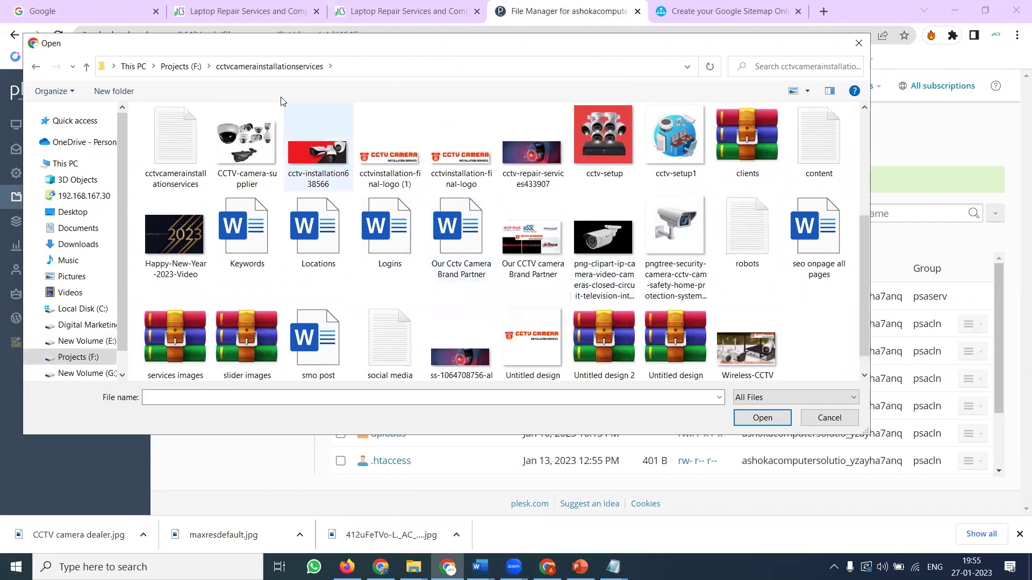
{"action": "left_click", "coordinate": [181, 66]}
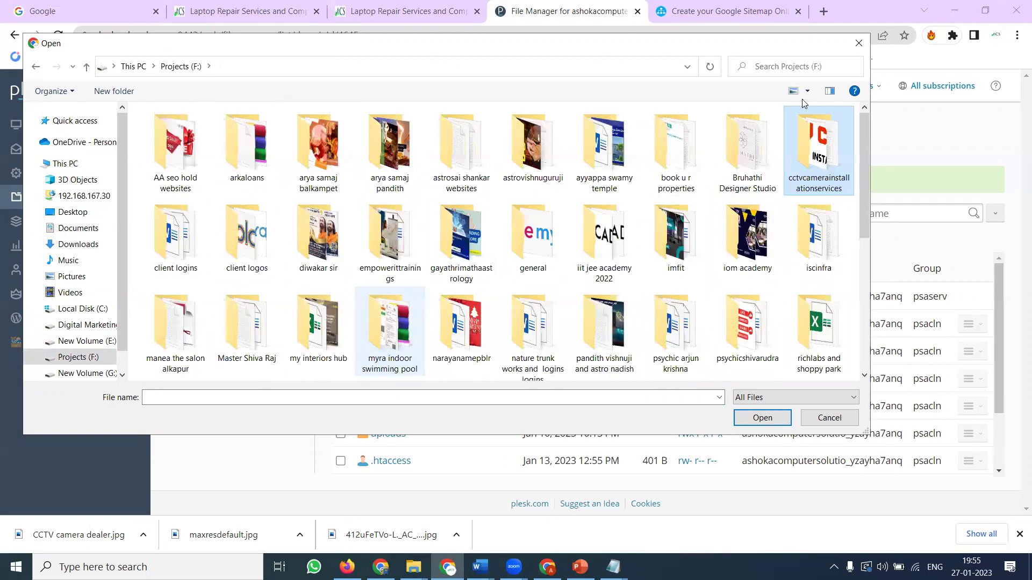
{"action": "left_click", "coordinate": [785, 66]}
{"action": "type", "text": "xml"}
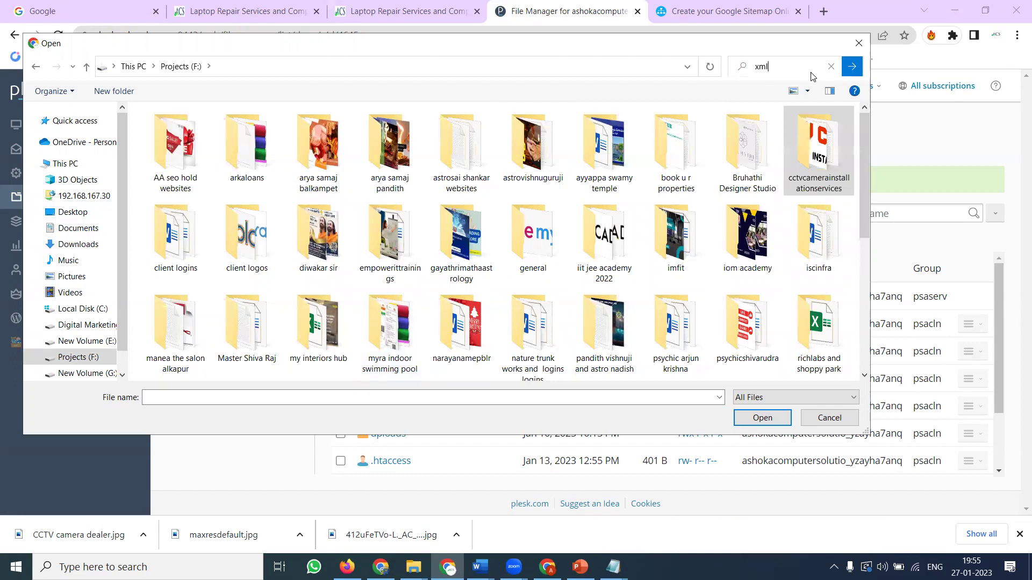
{"action": "key", "text": "Return"}
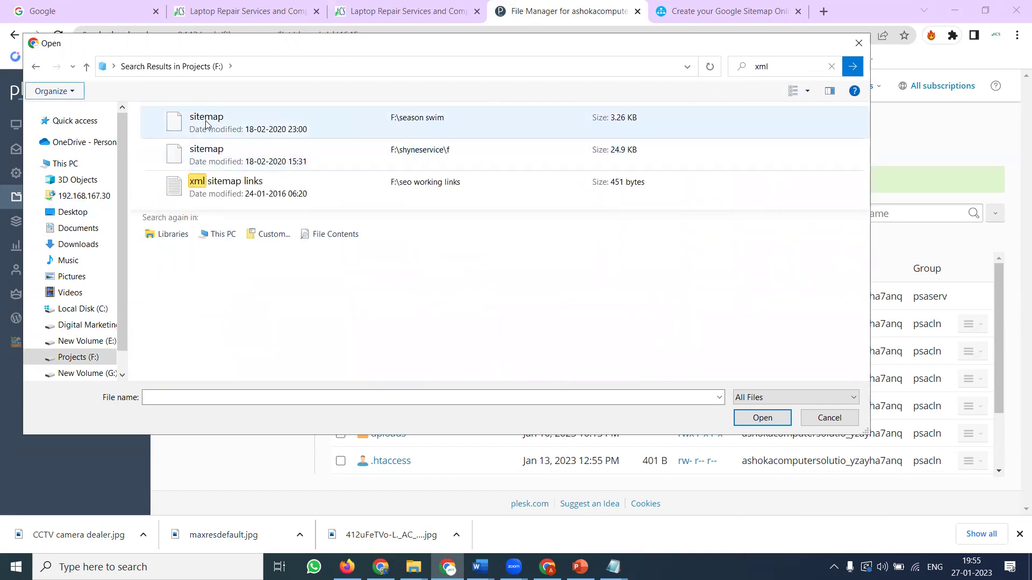
{"action": "double_click", "coordinate": [211, 121]}
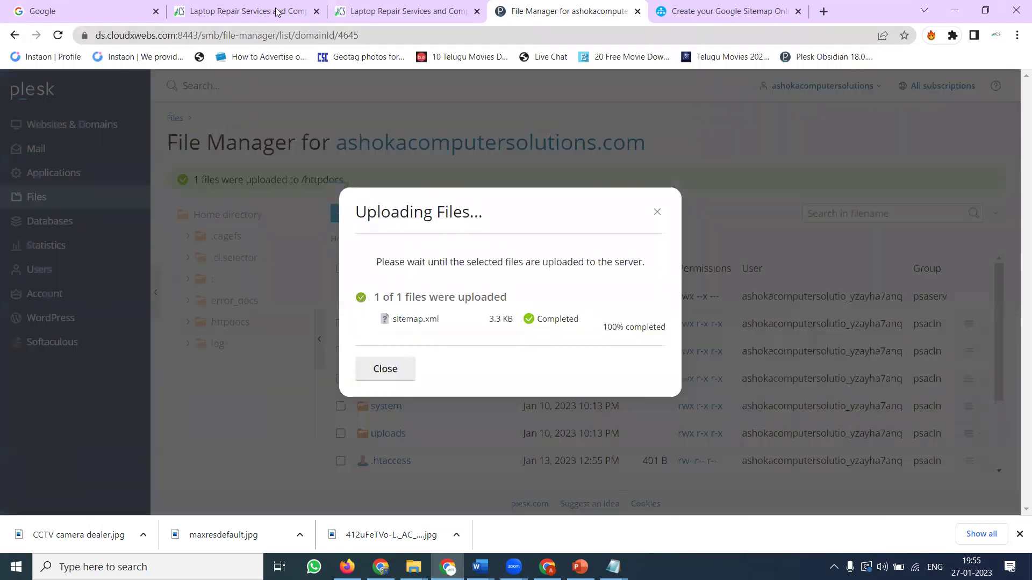
Step: Reload the site's sitemap.xml tab until the uploaded XML tree appears
{"action": "left_click", "coordinate": [246, 10]}
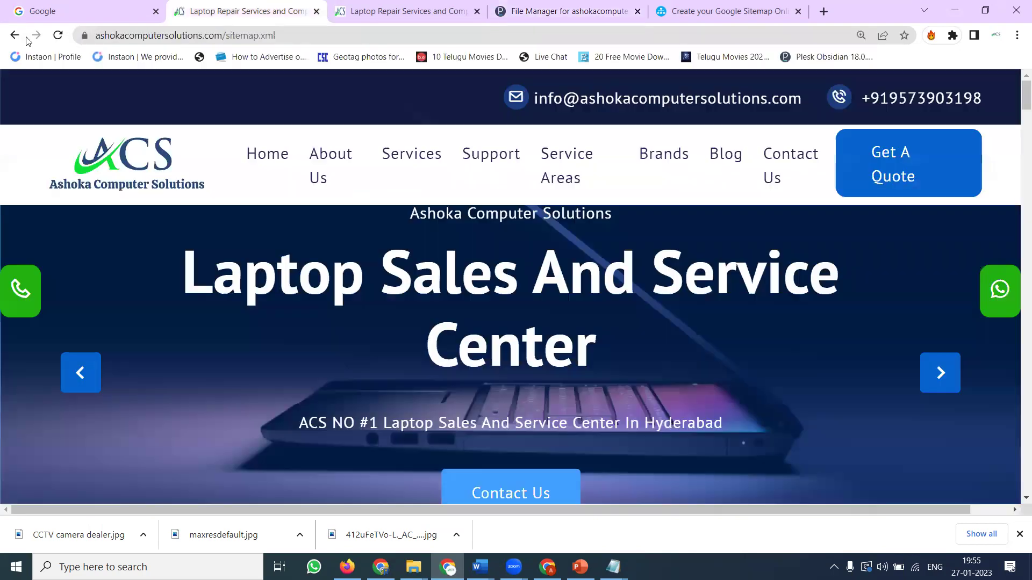
{"action": "left_click", "coordinate": [57, 35]}
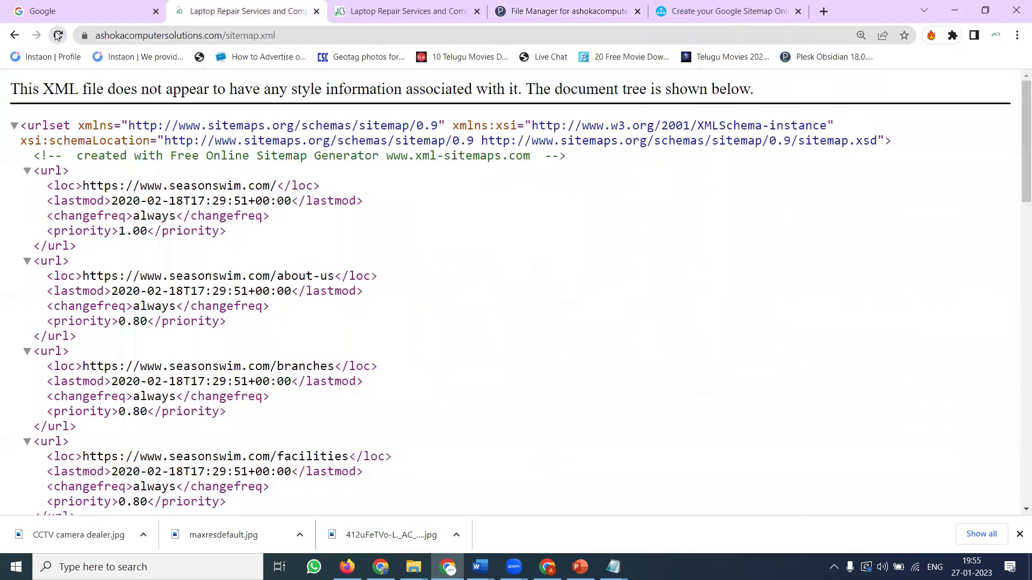
{"action": "left_click", "coordinate": [57, 34]}
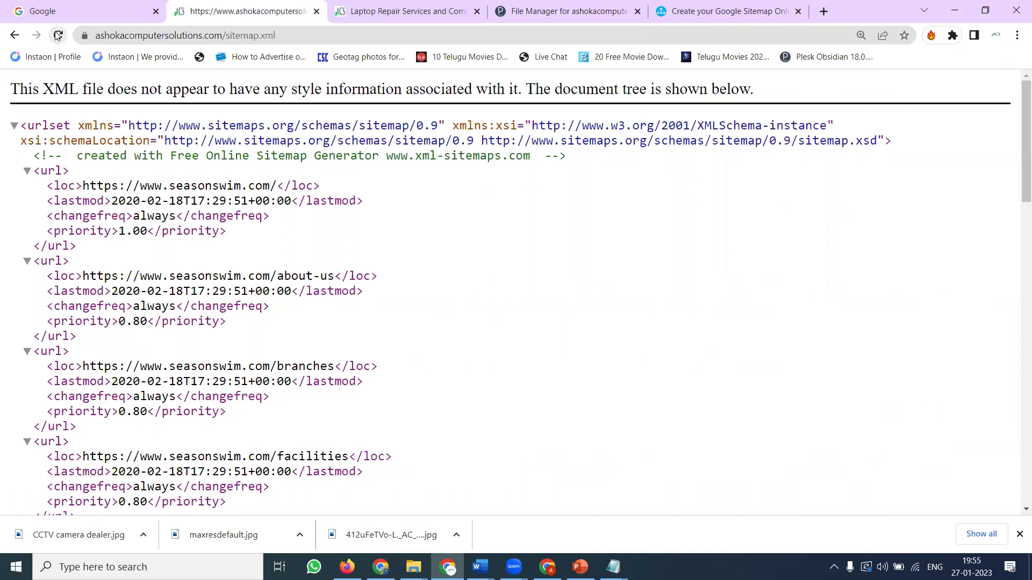
Step: Check the generator's crawl progress, then go to the YouTube channel's videos page
{"action": "left_click", "coordinate": [721, 10]}
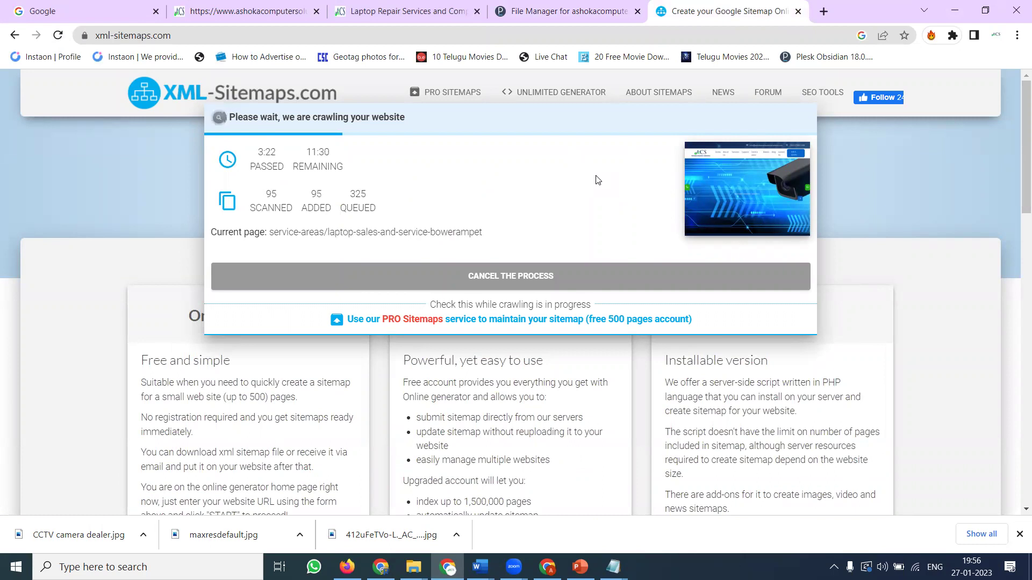
{"action": "left_click", "coordinate": [246, 10]}
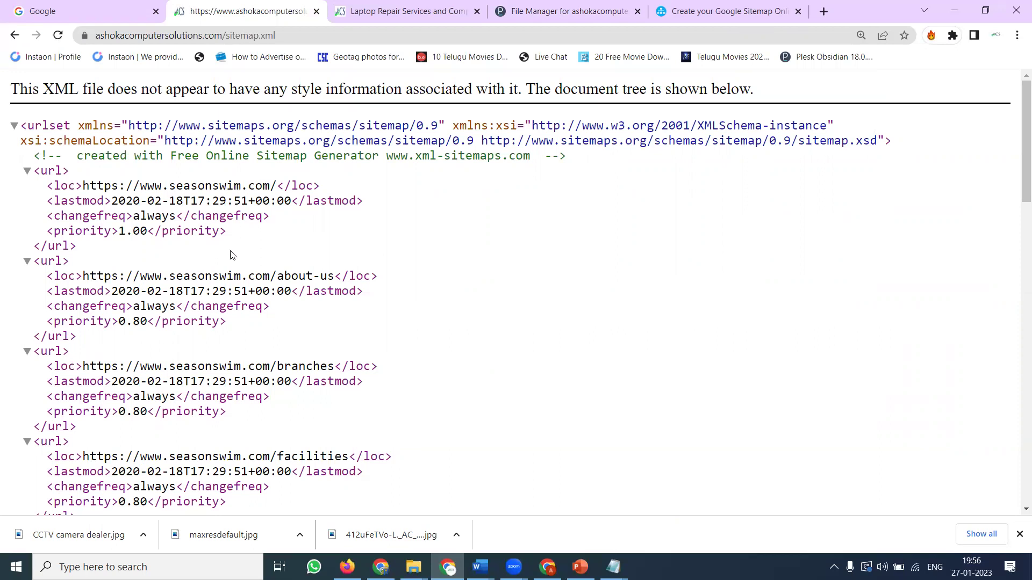
{"action": "left_click", "coordinate": [385, 562]}
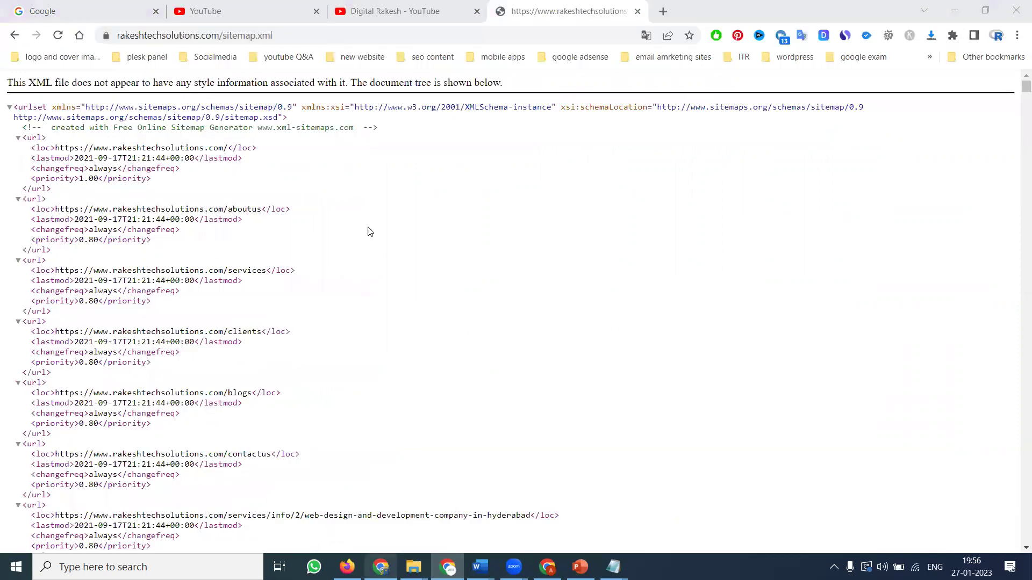
{"action": "left_click", "coordinate": [385, 12]}
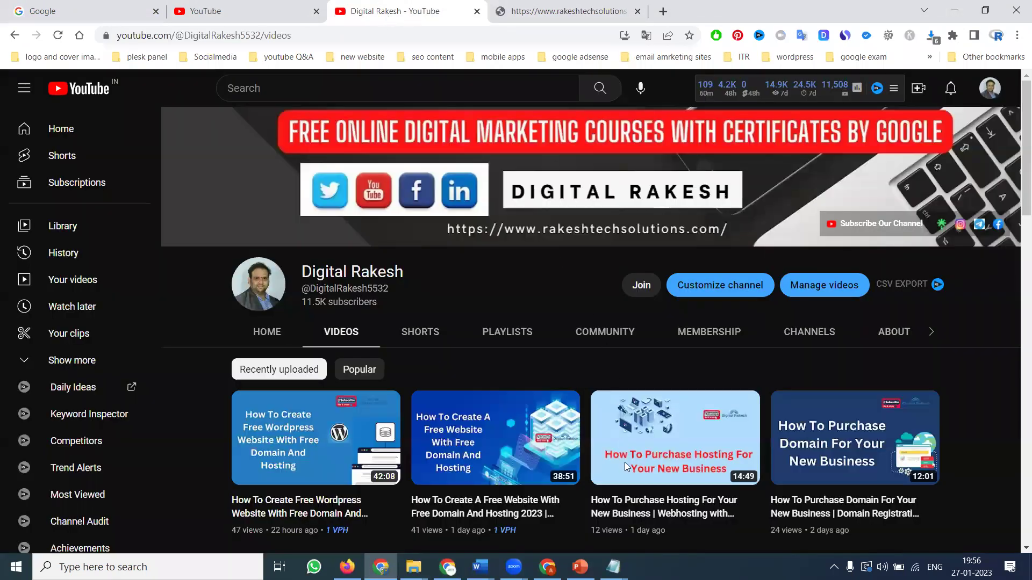